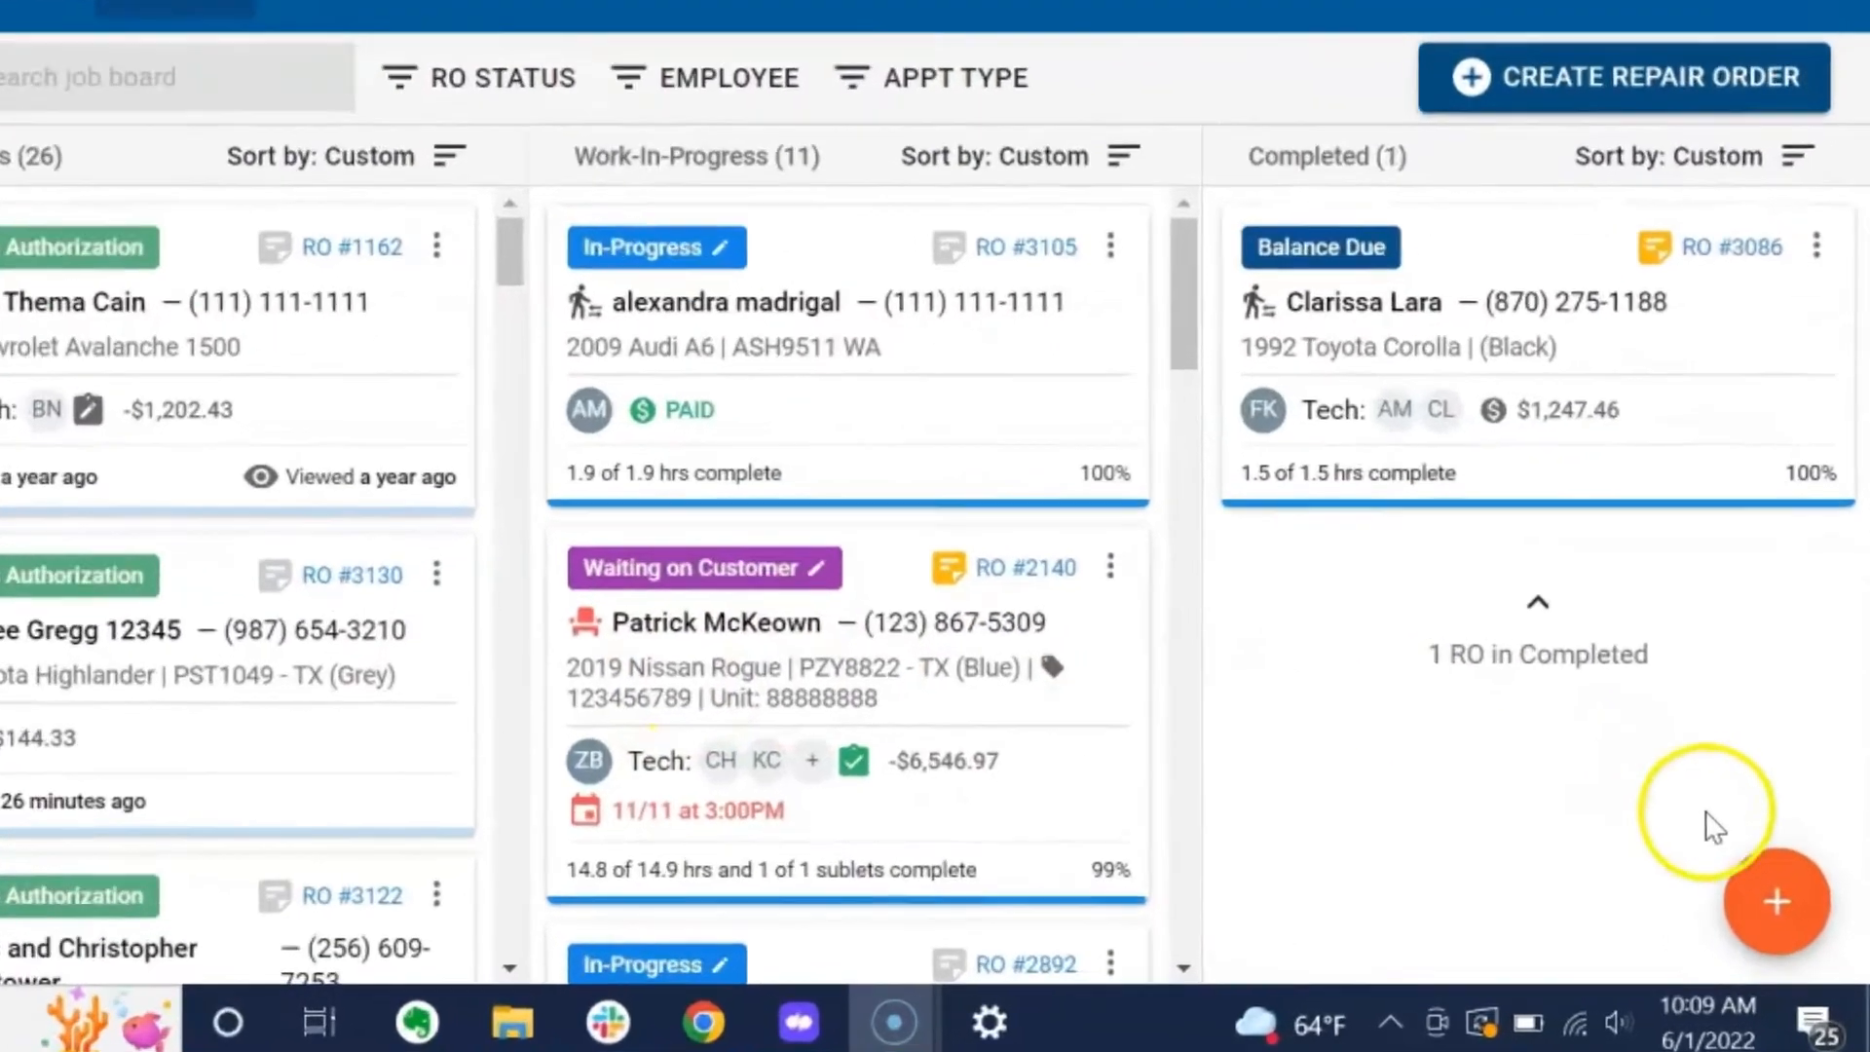
Step: Start a New Appointment from the orange + quick-create menu, then cancel back to the calendar
click(1794, 929)
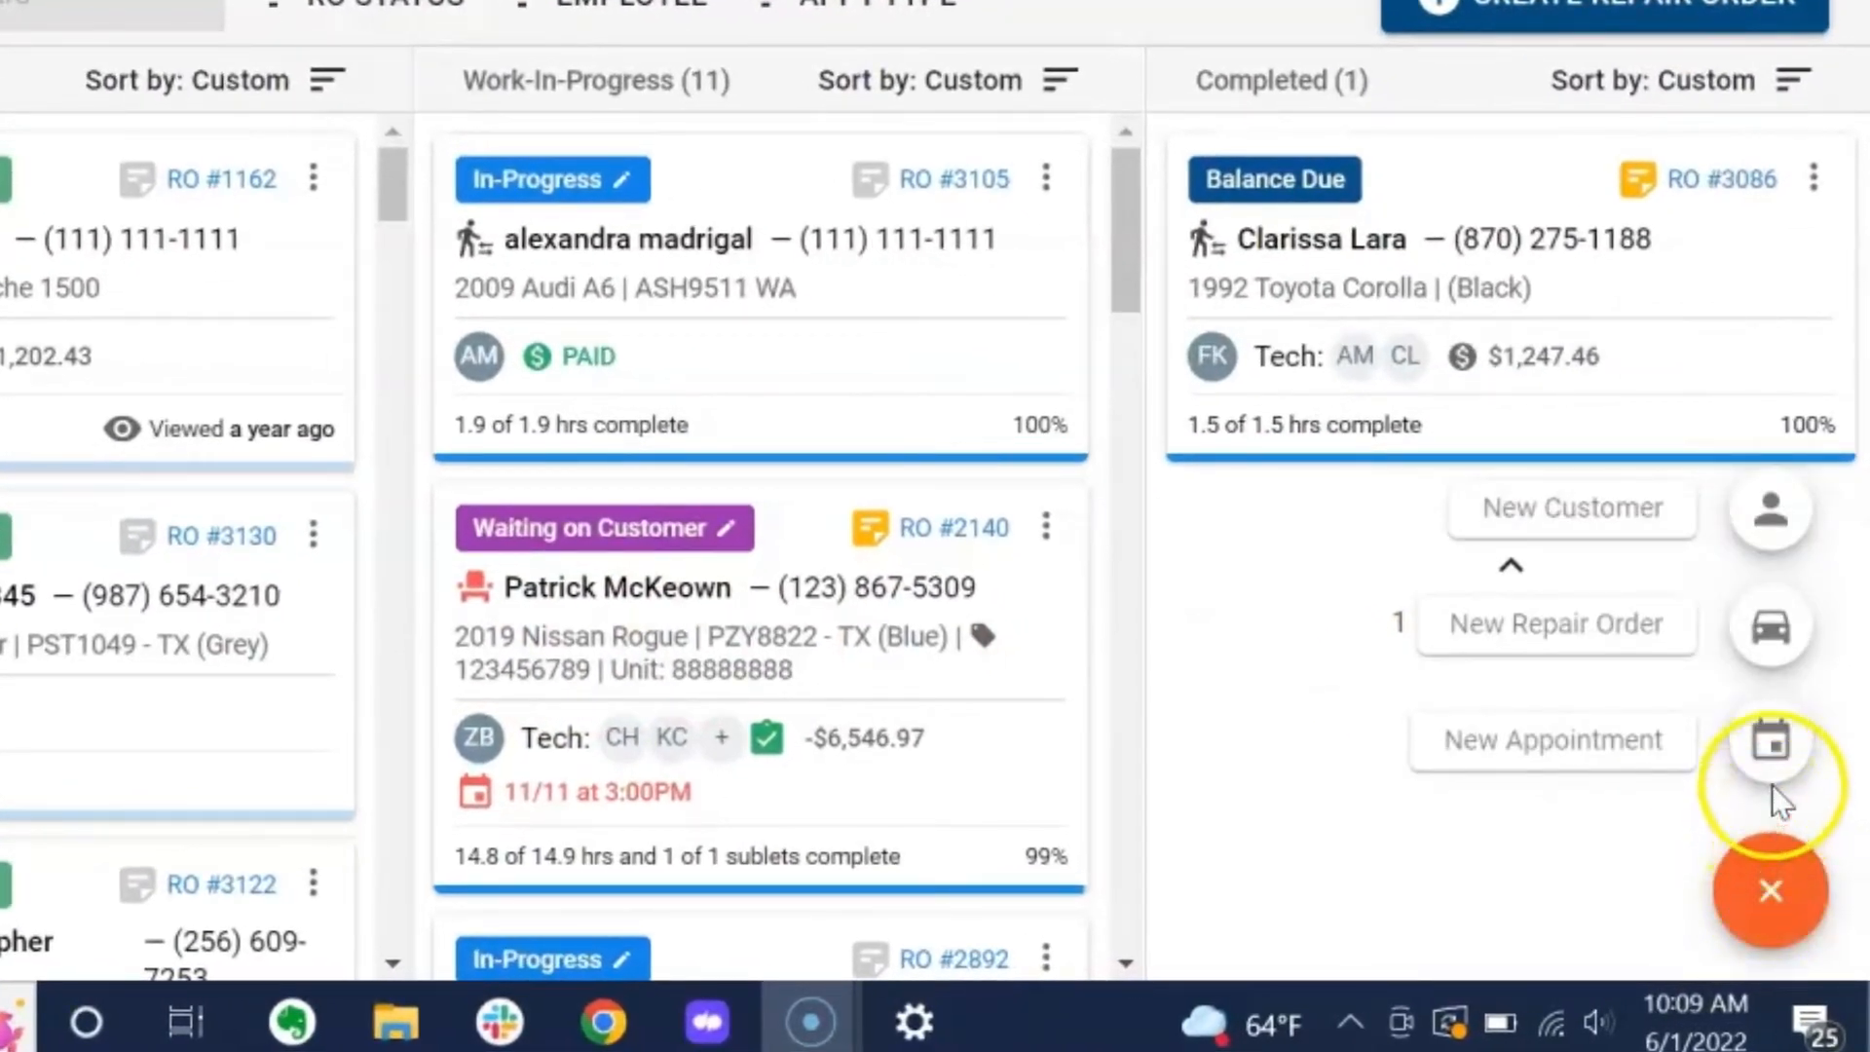
click(1770, 740)
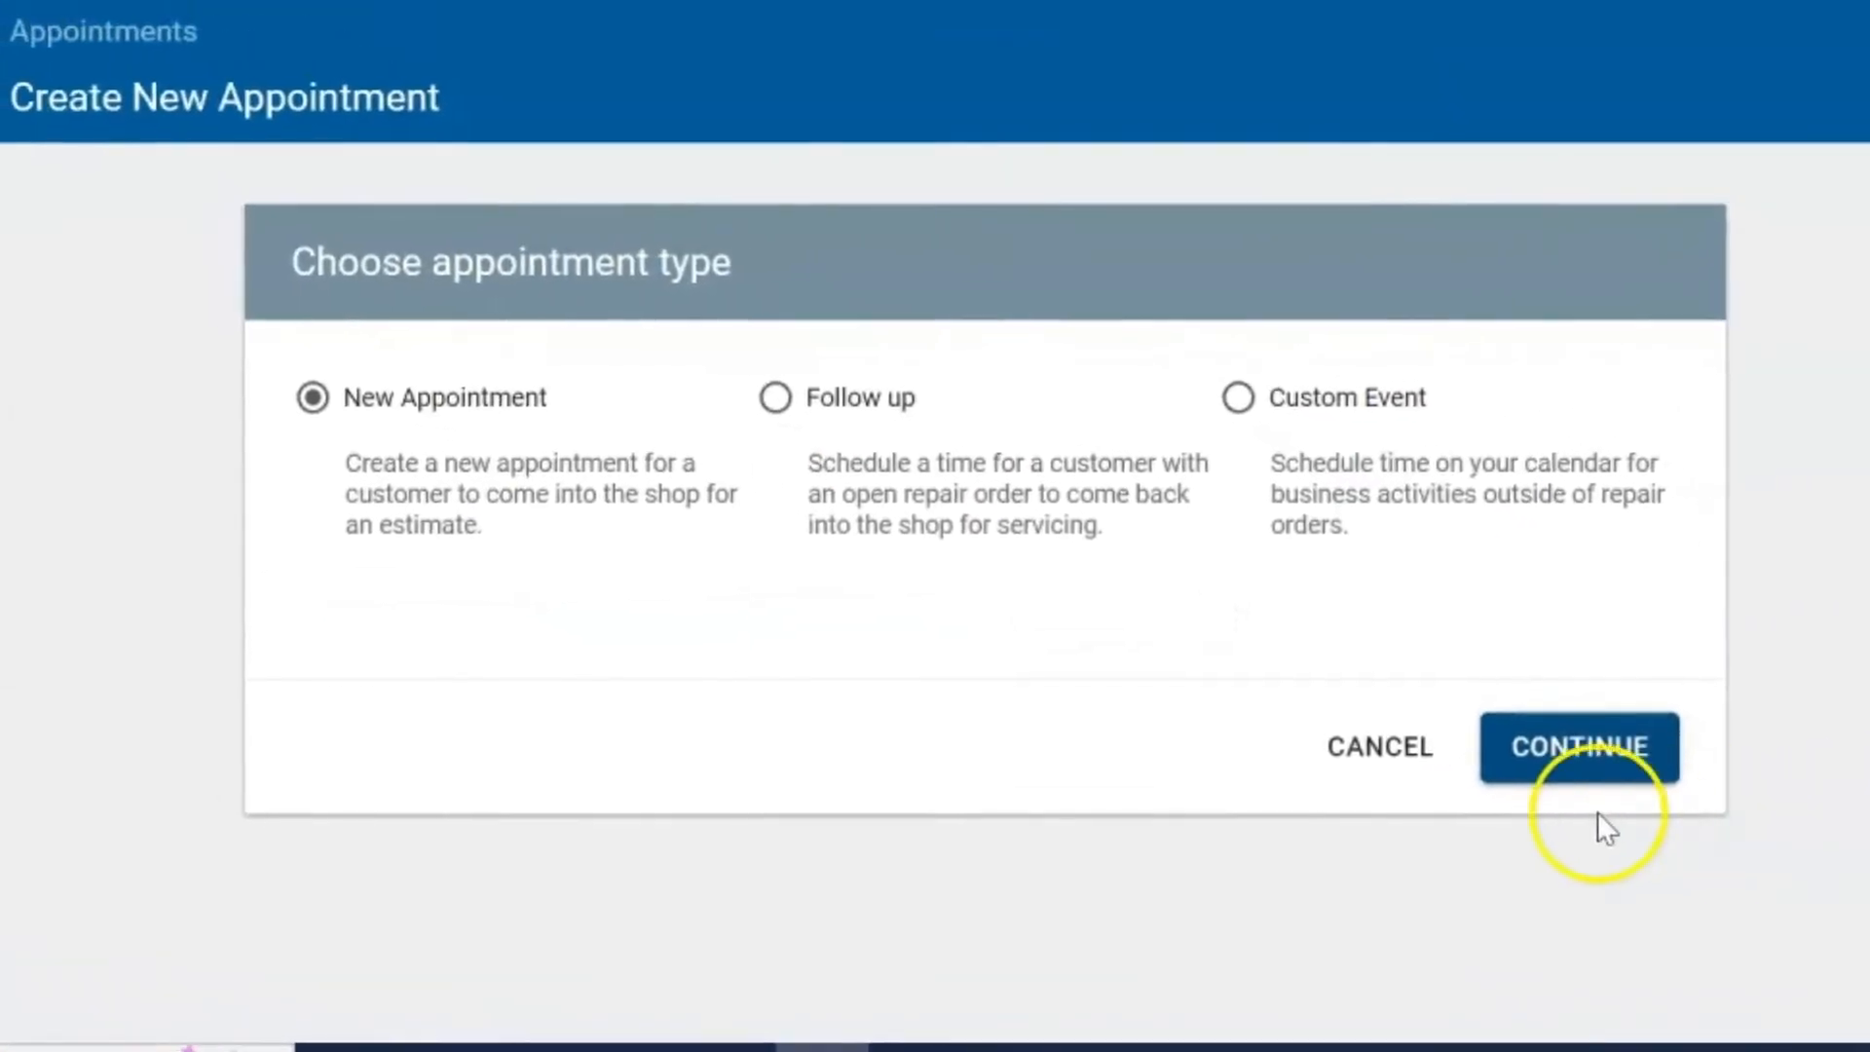
click(1373, 746)
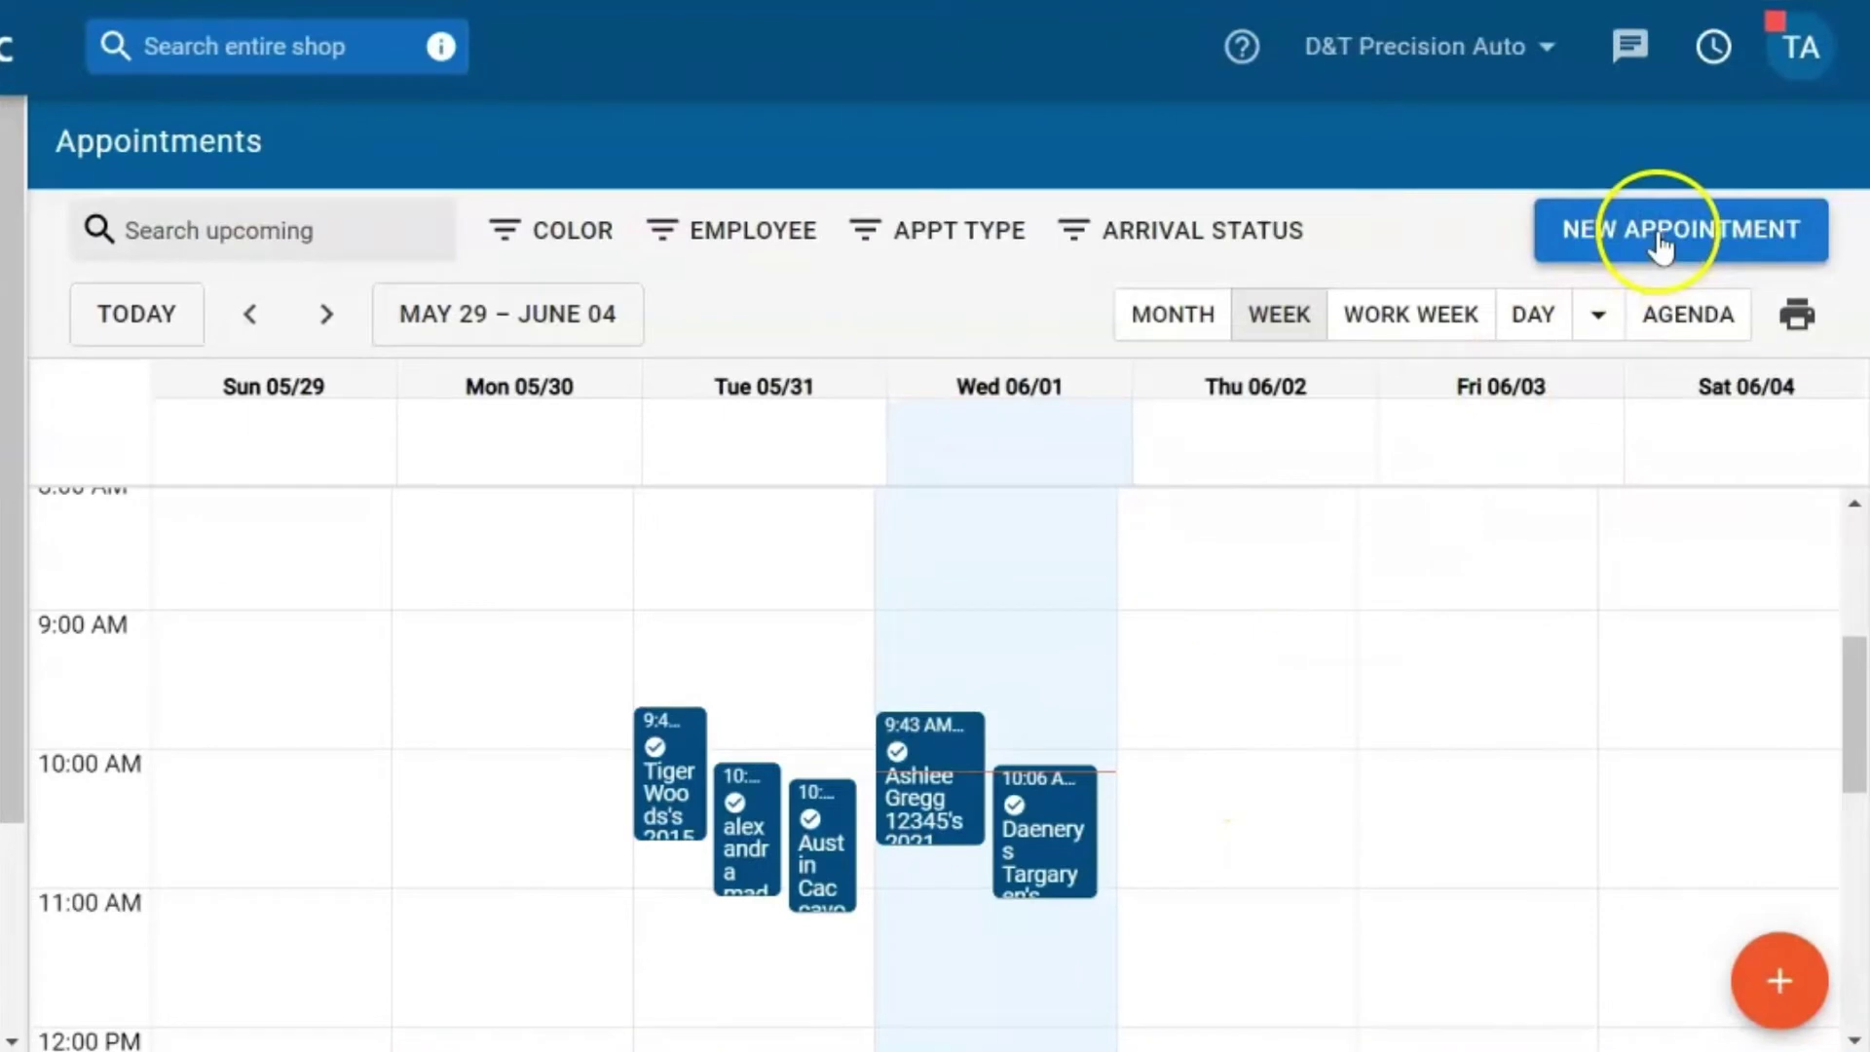
click(1662, 241)
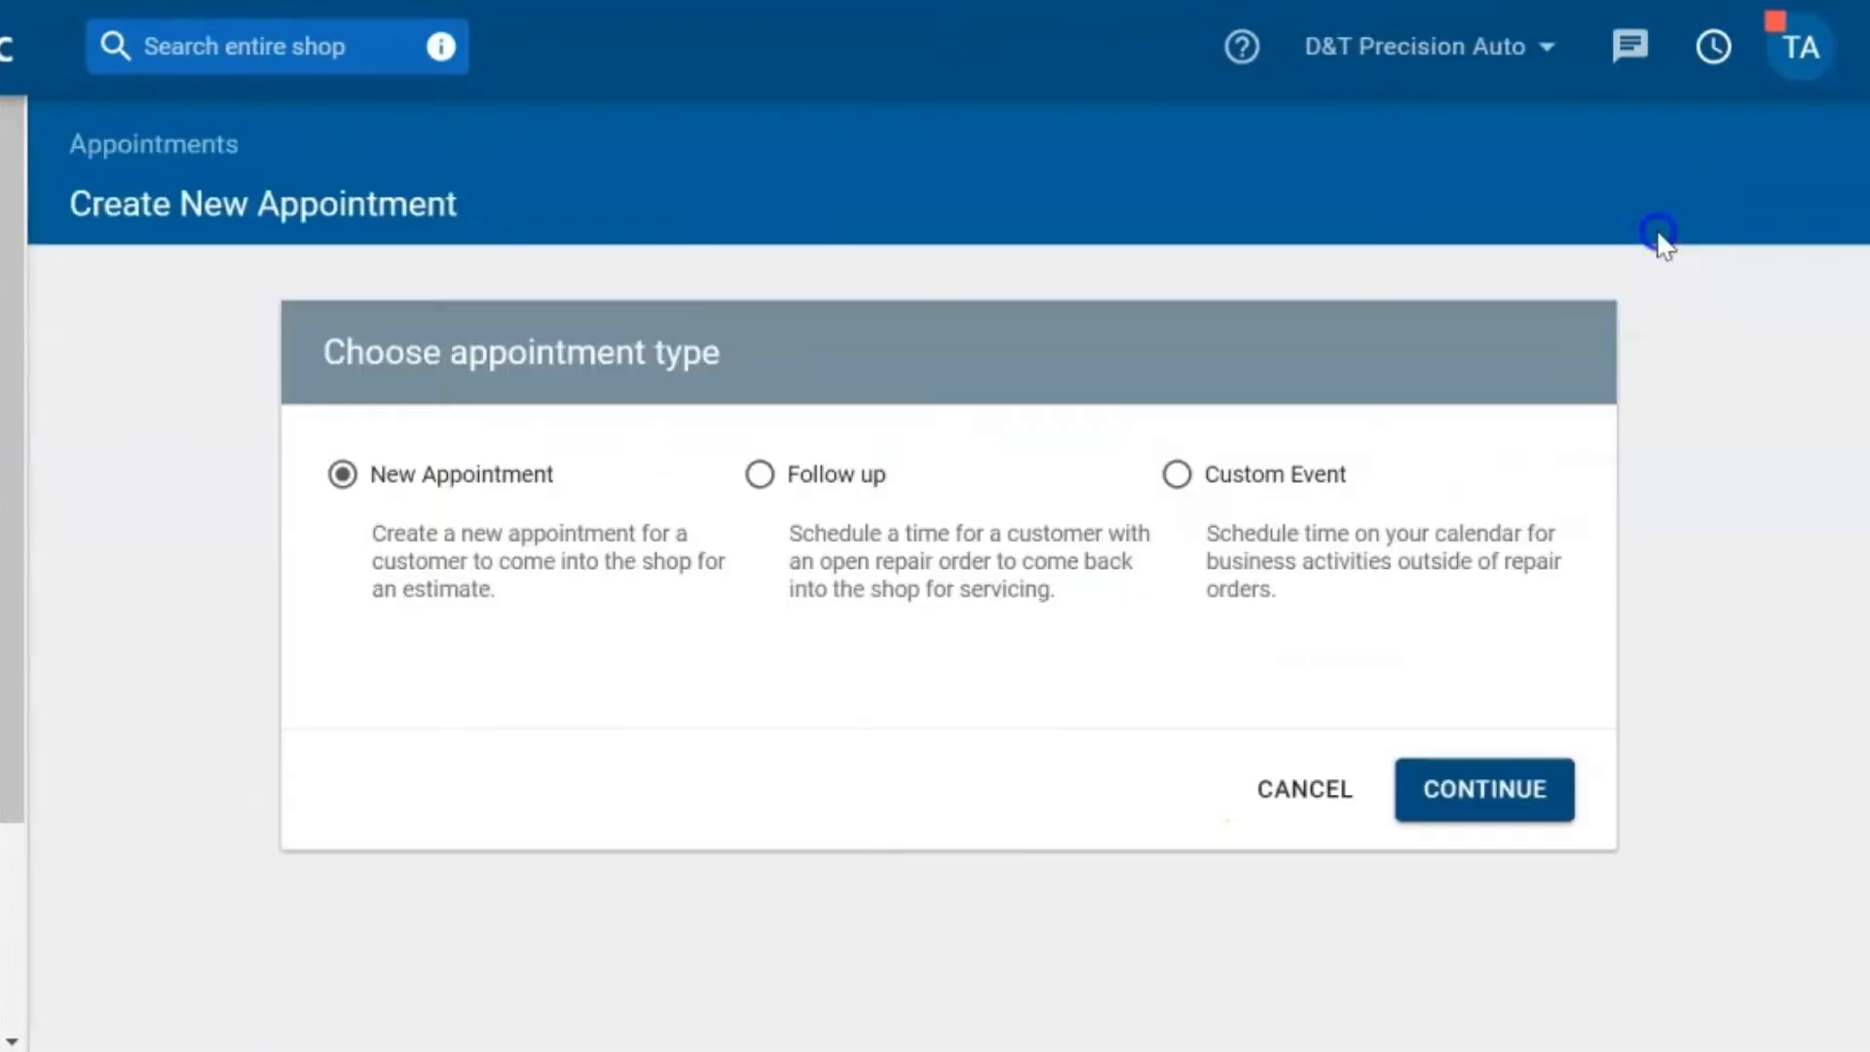
click(1305, 789)
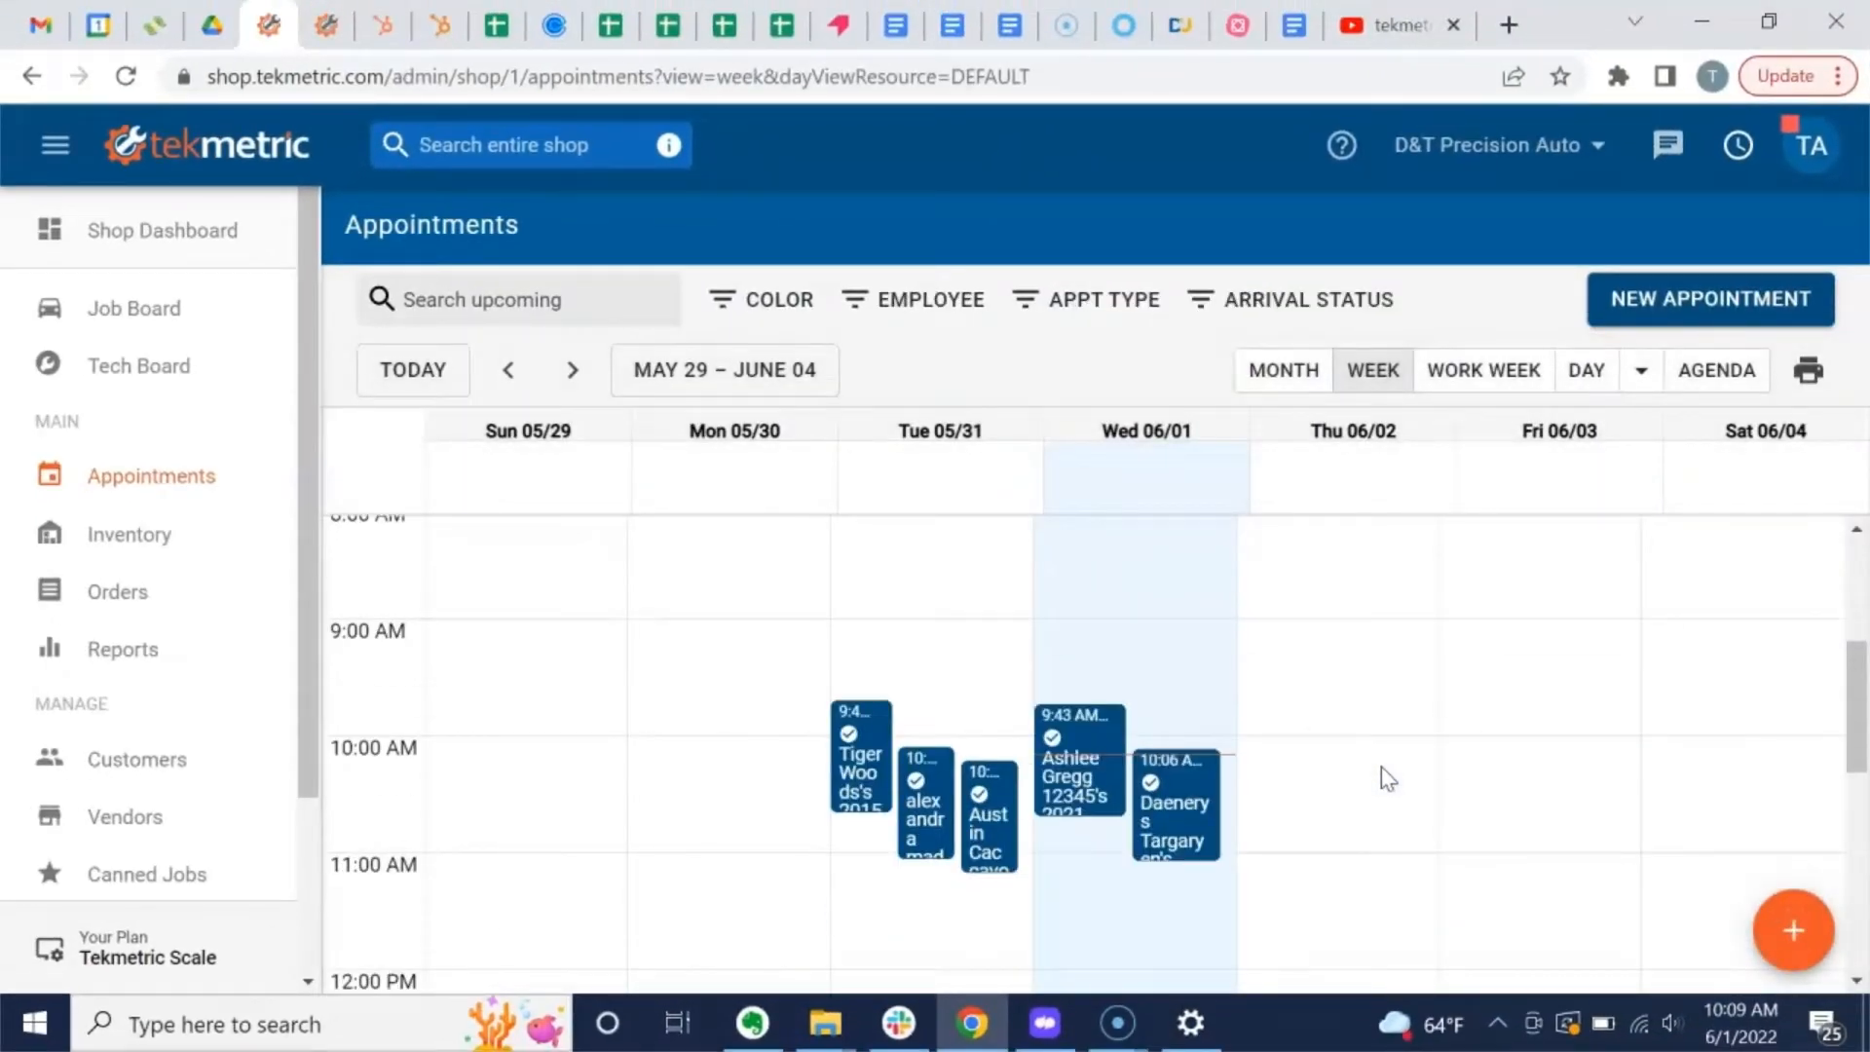
click(1368, 766)
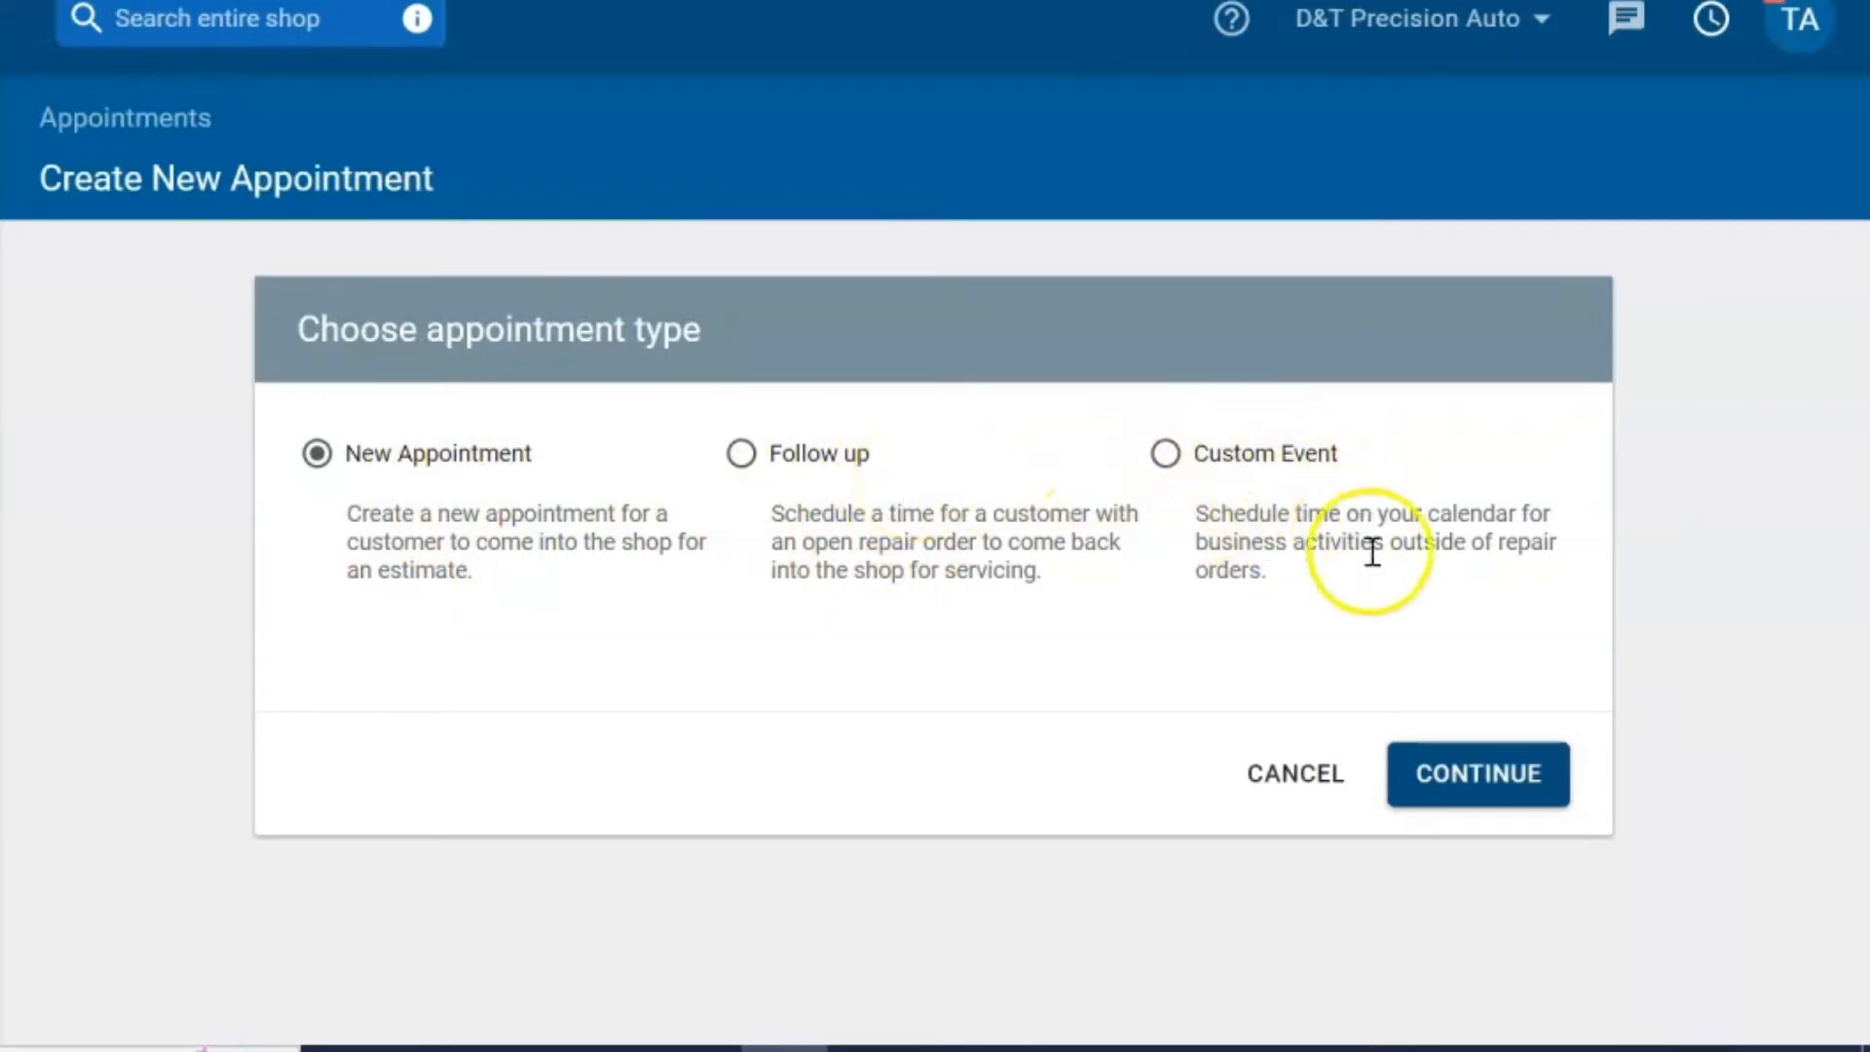
click(1478, 774)
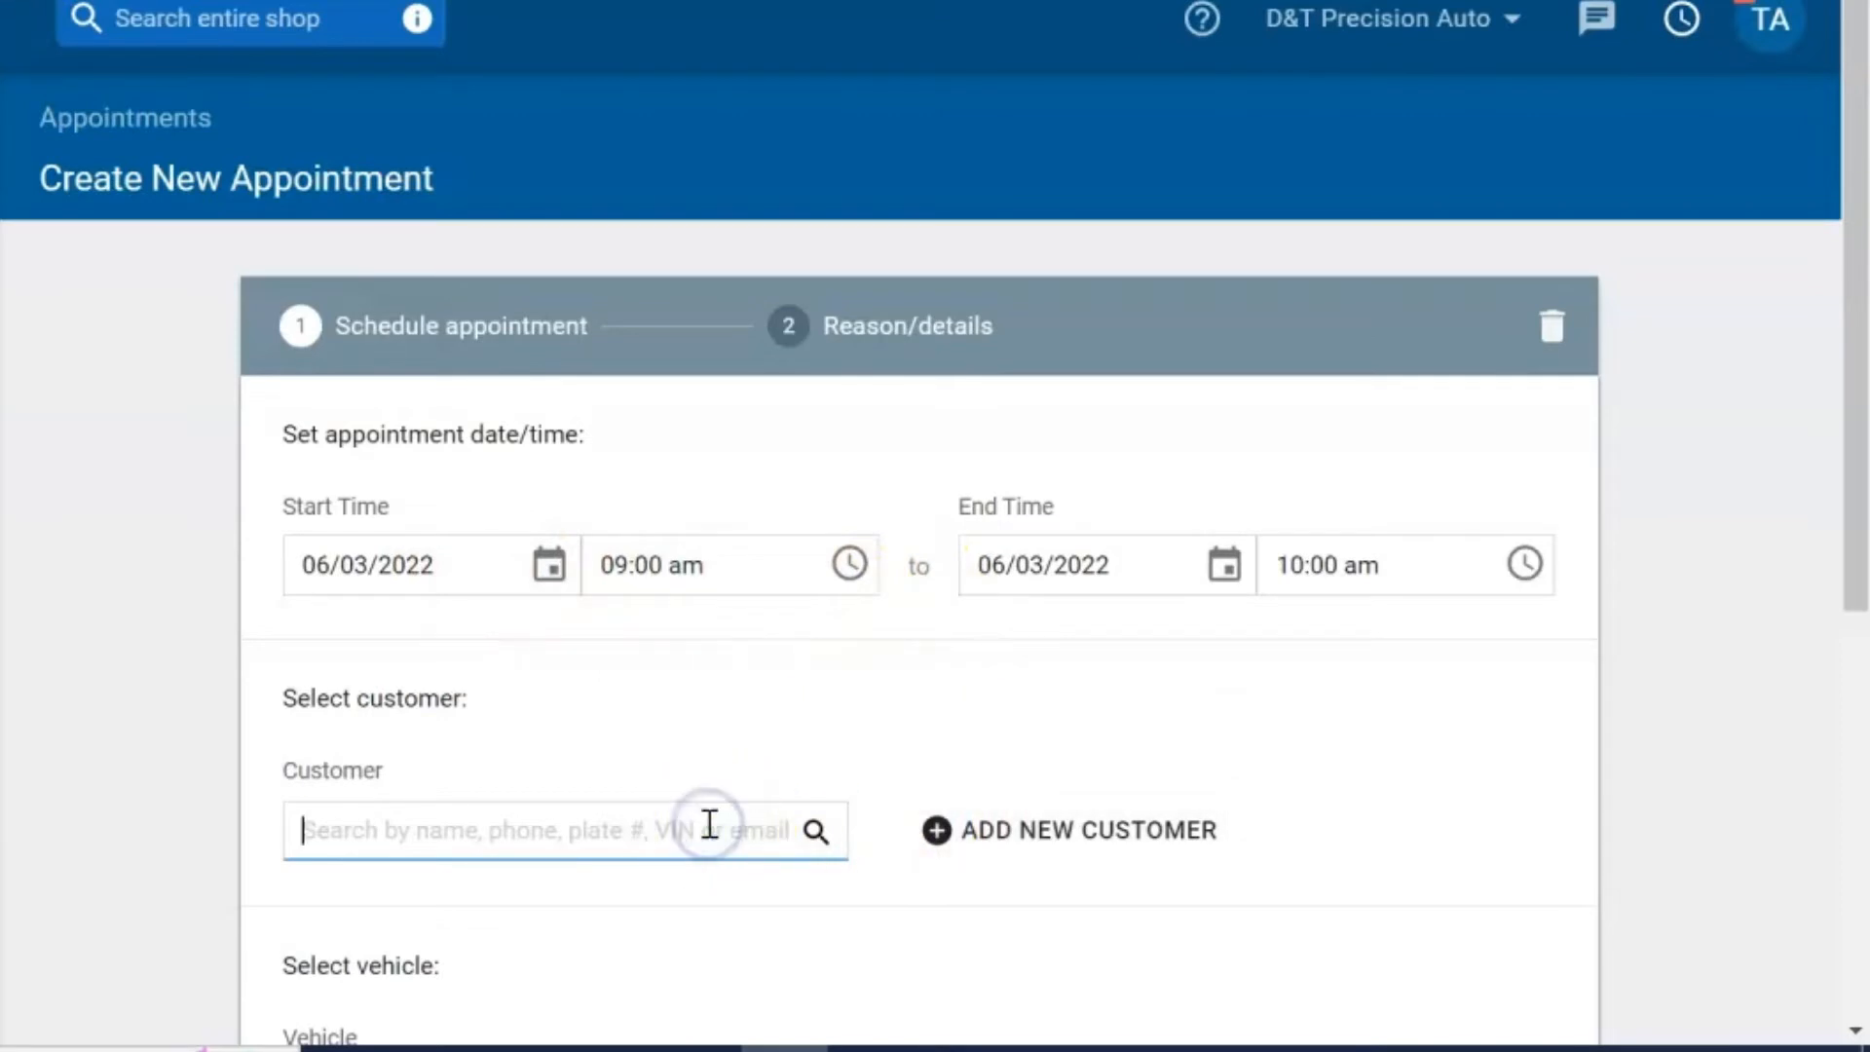
text(justin)
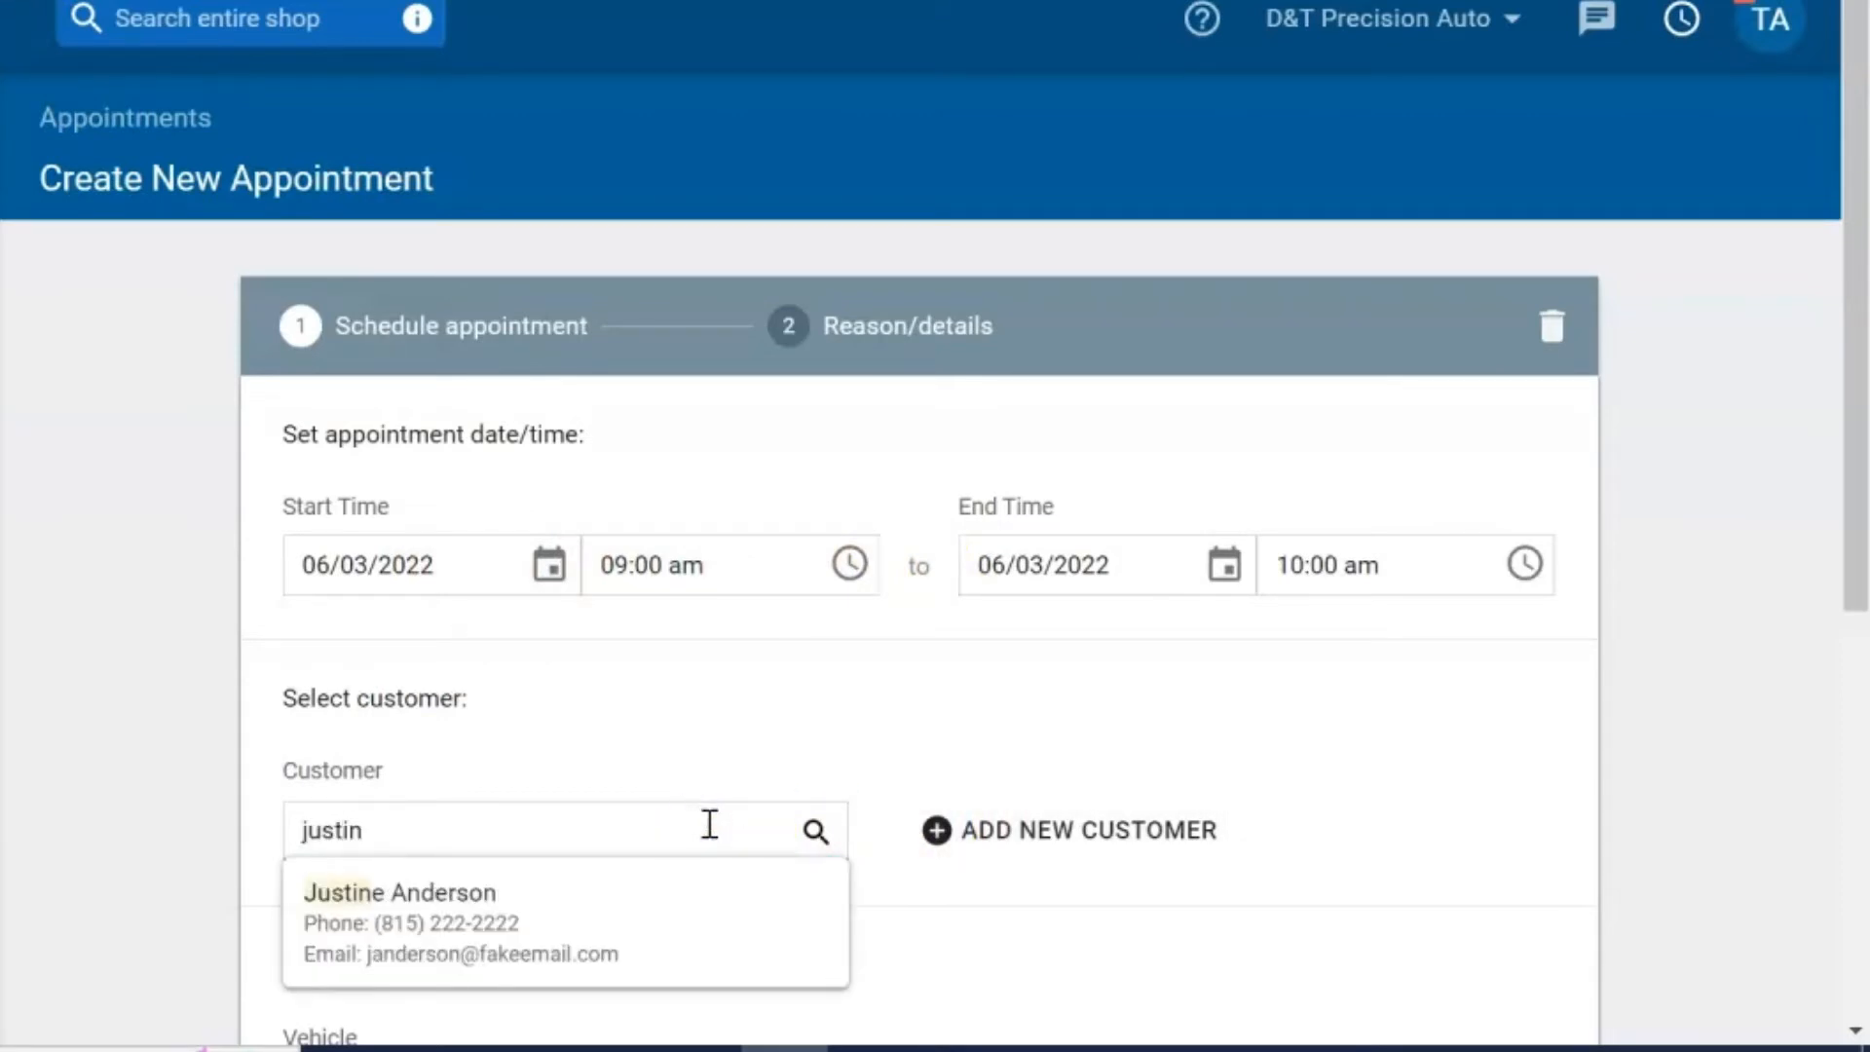
click(516, 903)
scroll(672, 680, down, 3)
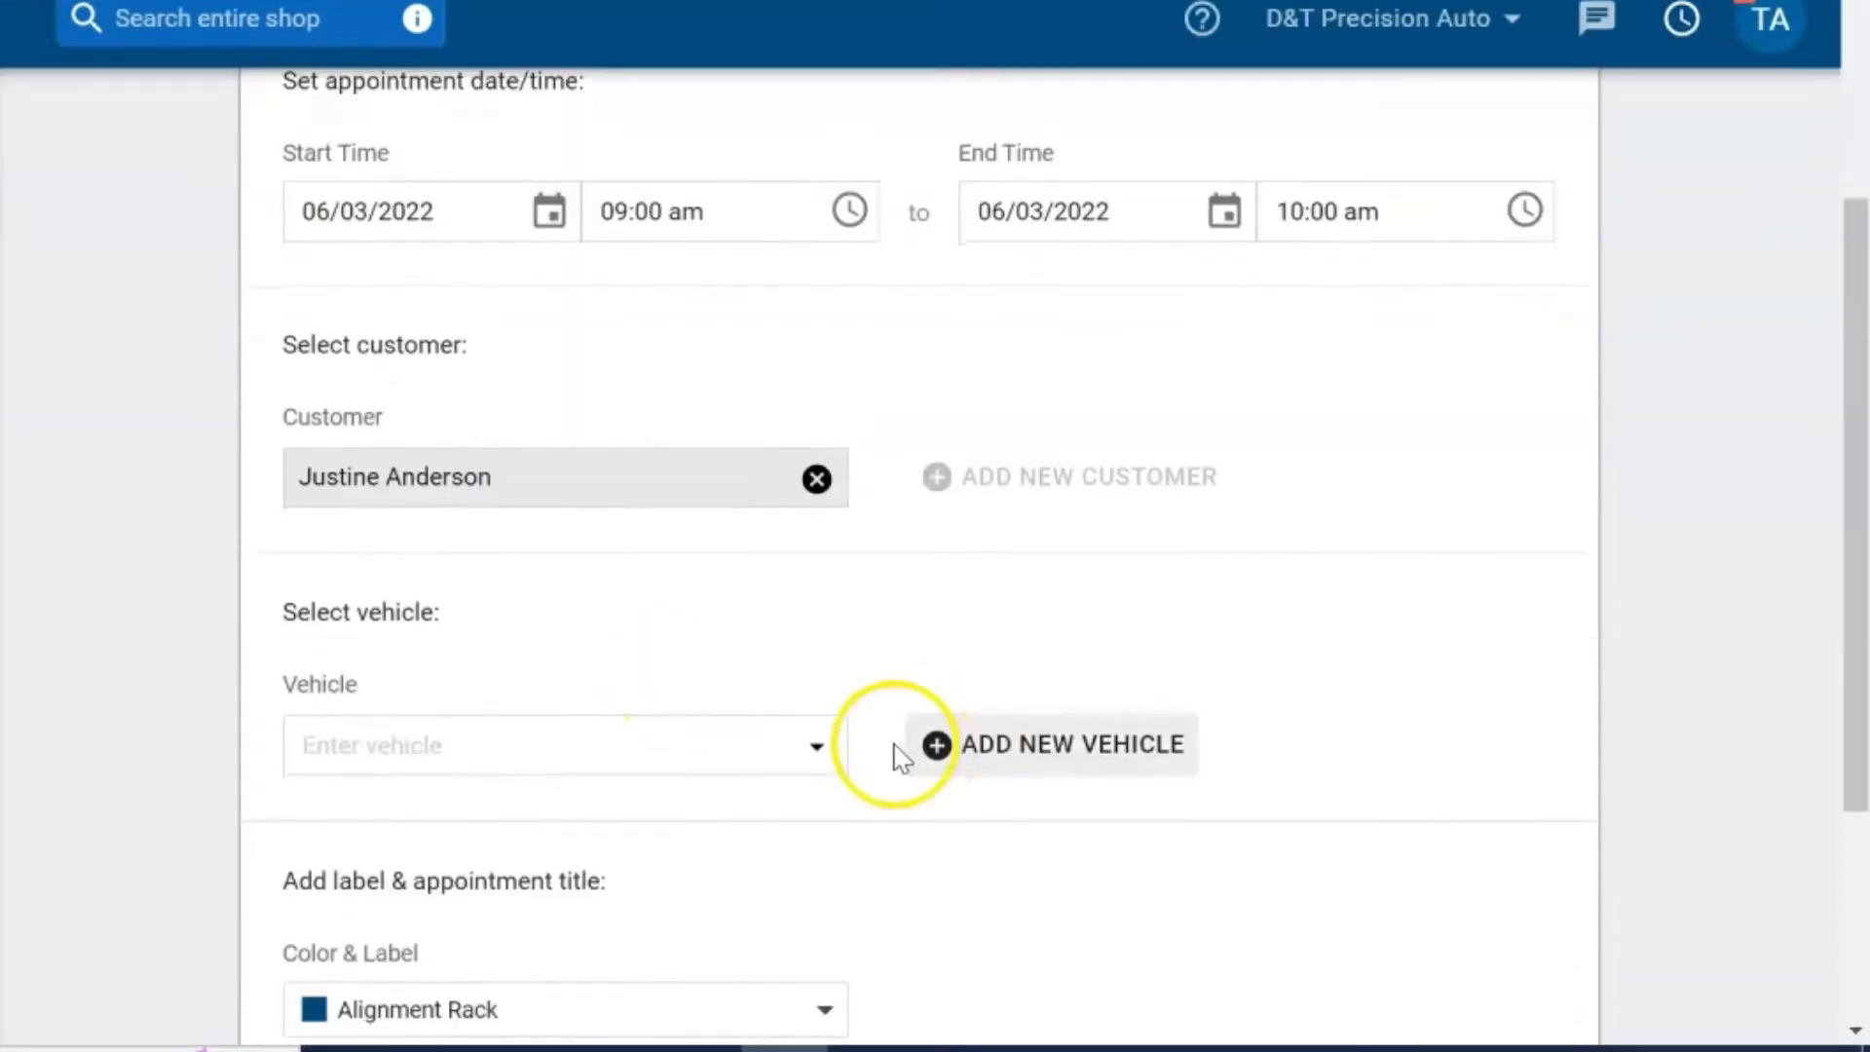
click(815, 754)
click(706, 812)
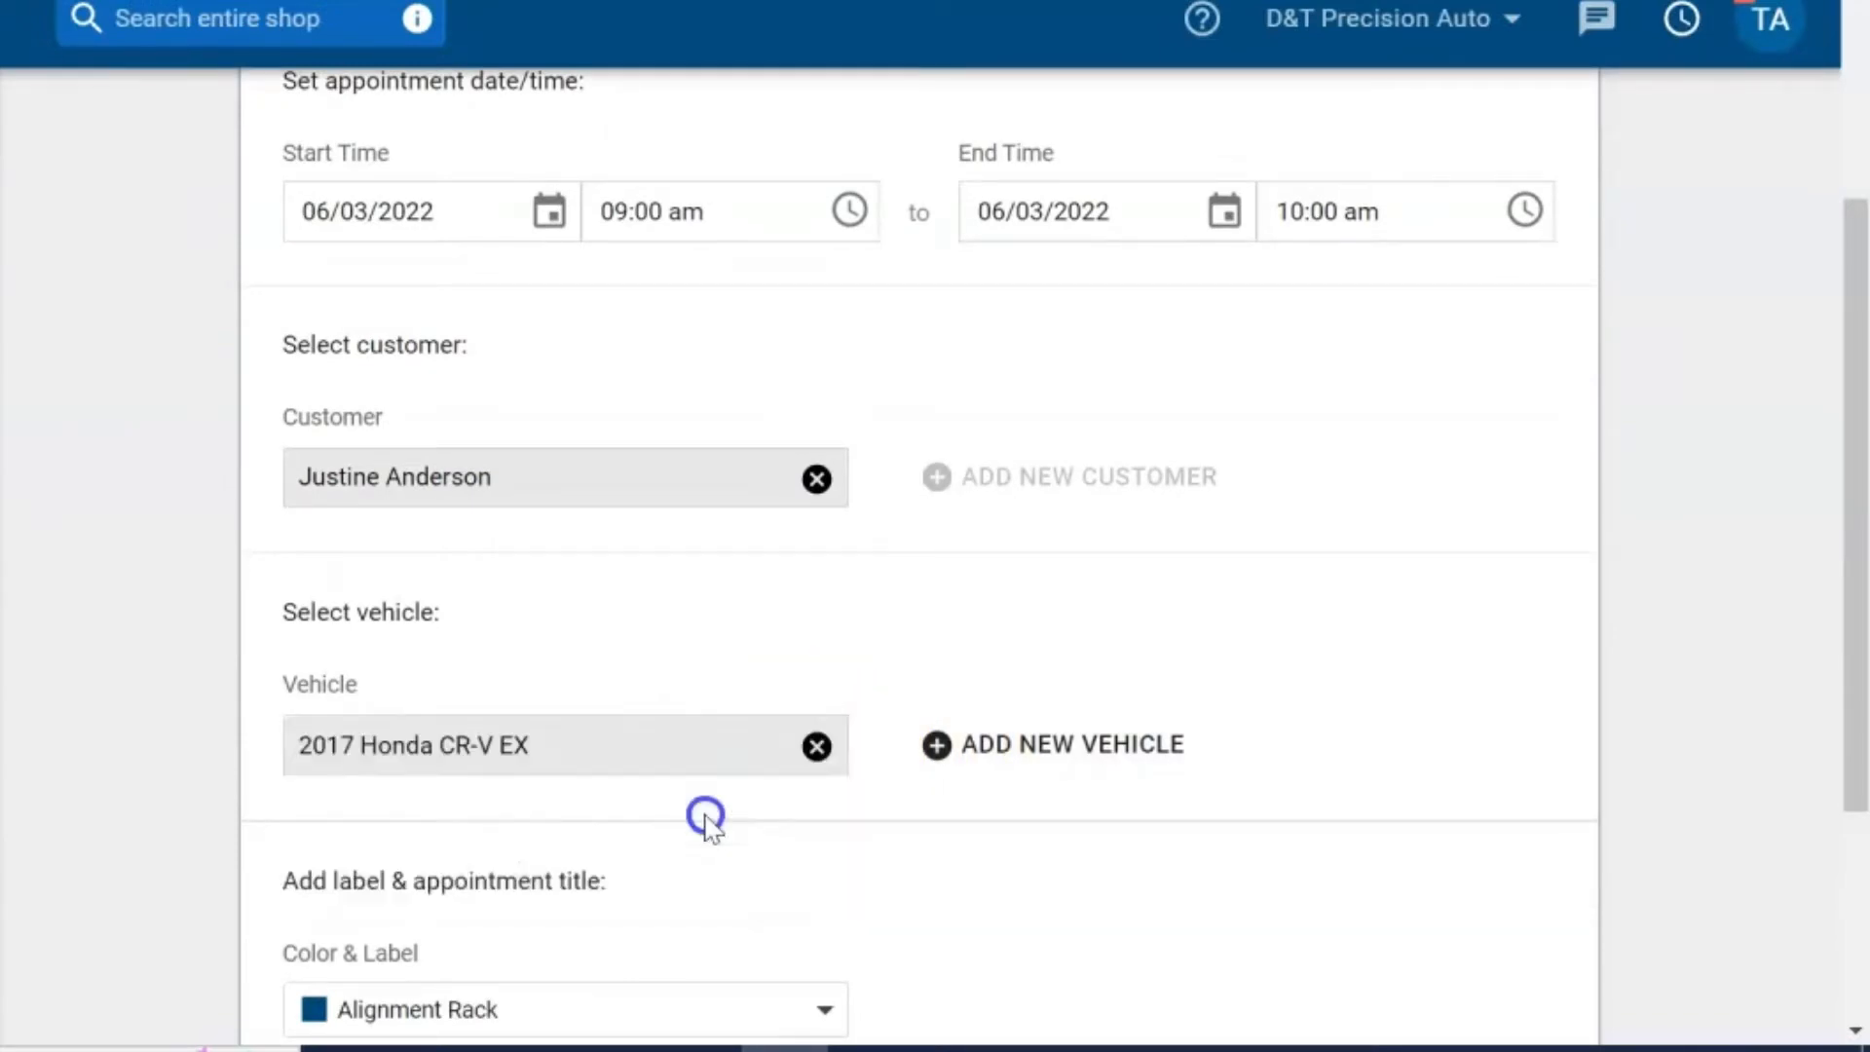
scroll(730, 803, down, 2)
scroll(731, 804, down, 1)
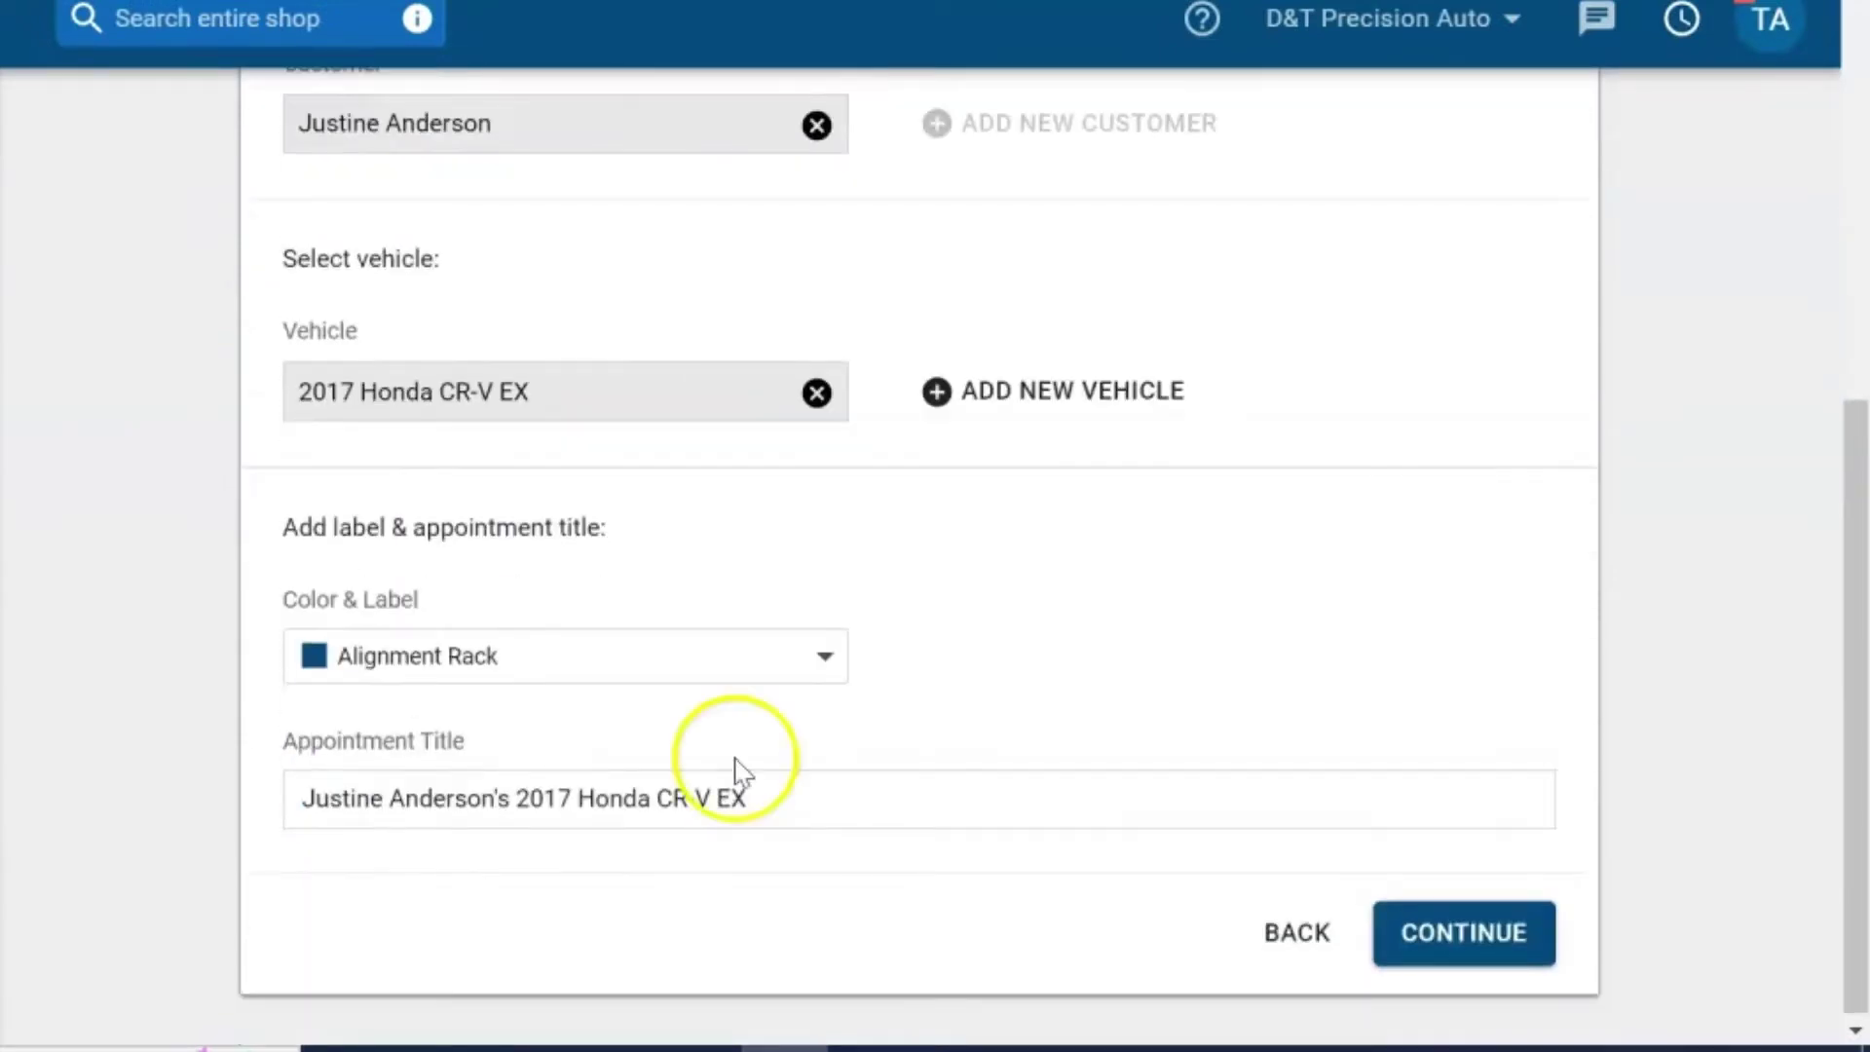
Step: Label the appointment Oil Change under Color & Label and continue
click(763, 655)
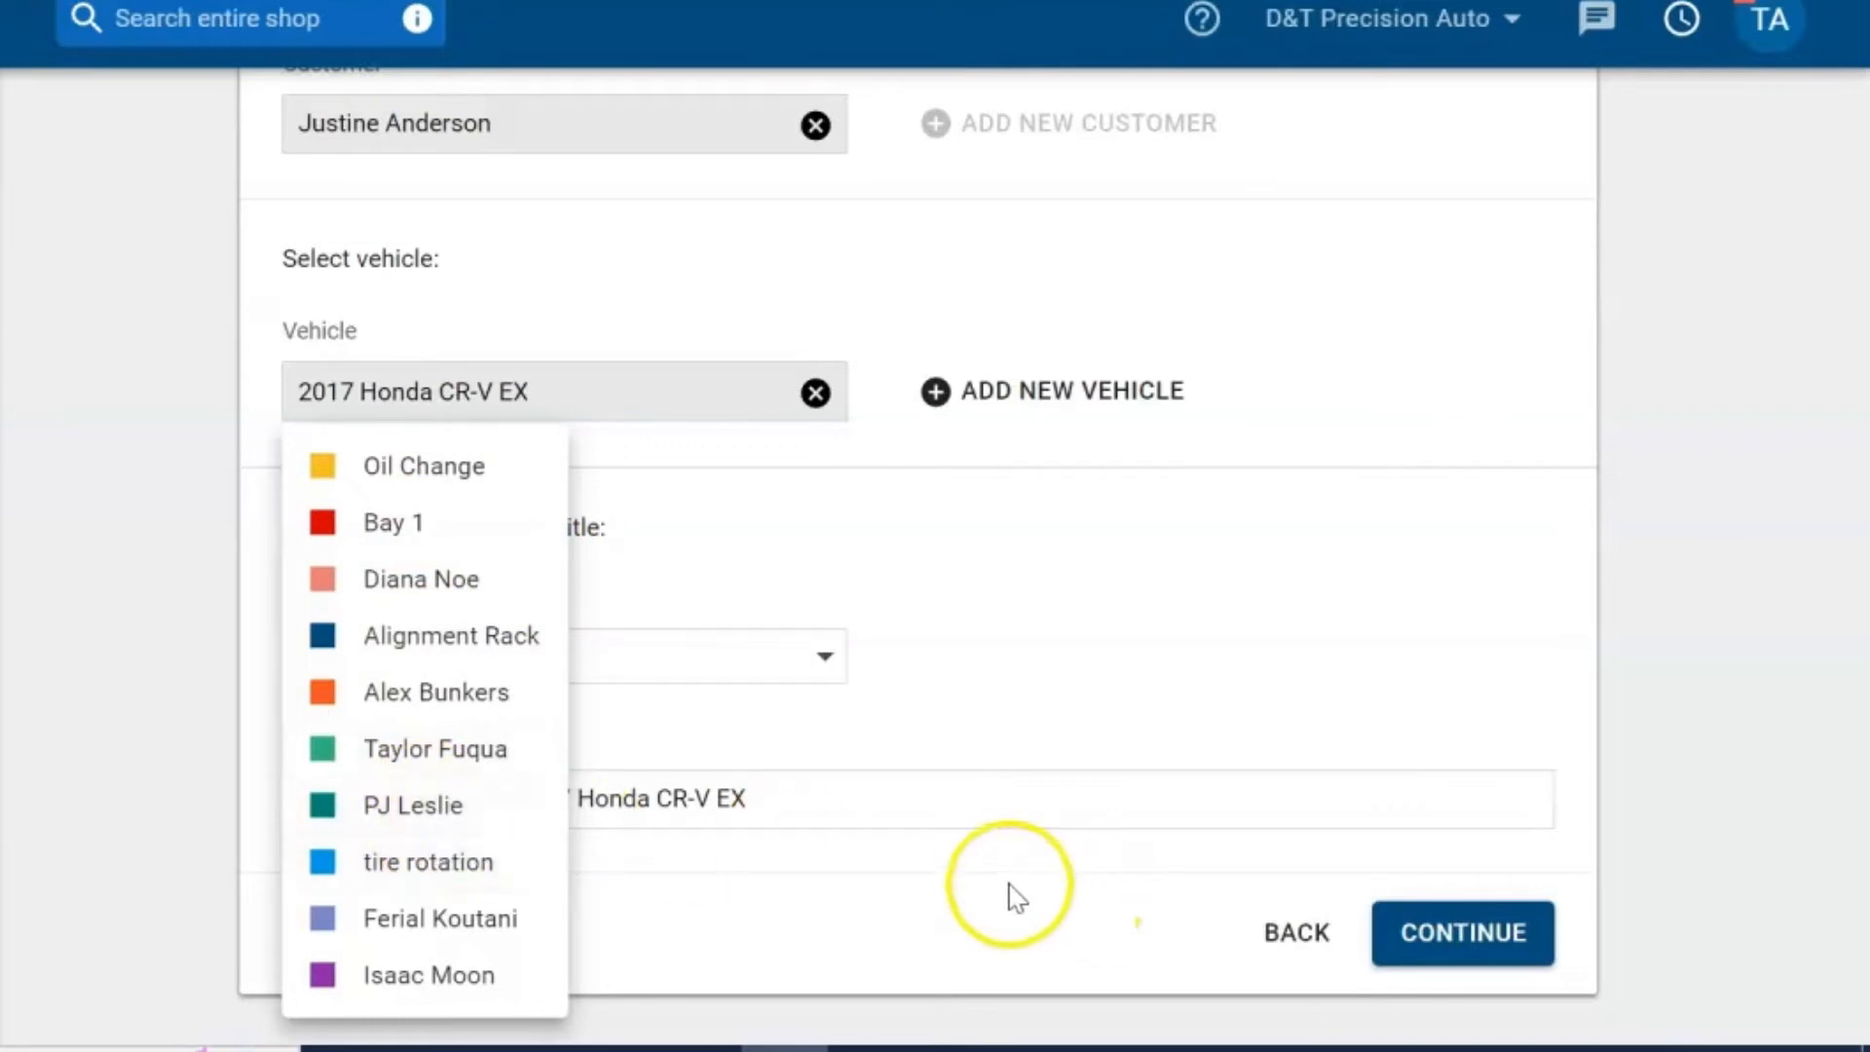
click(482, 453)
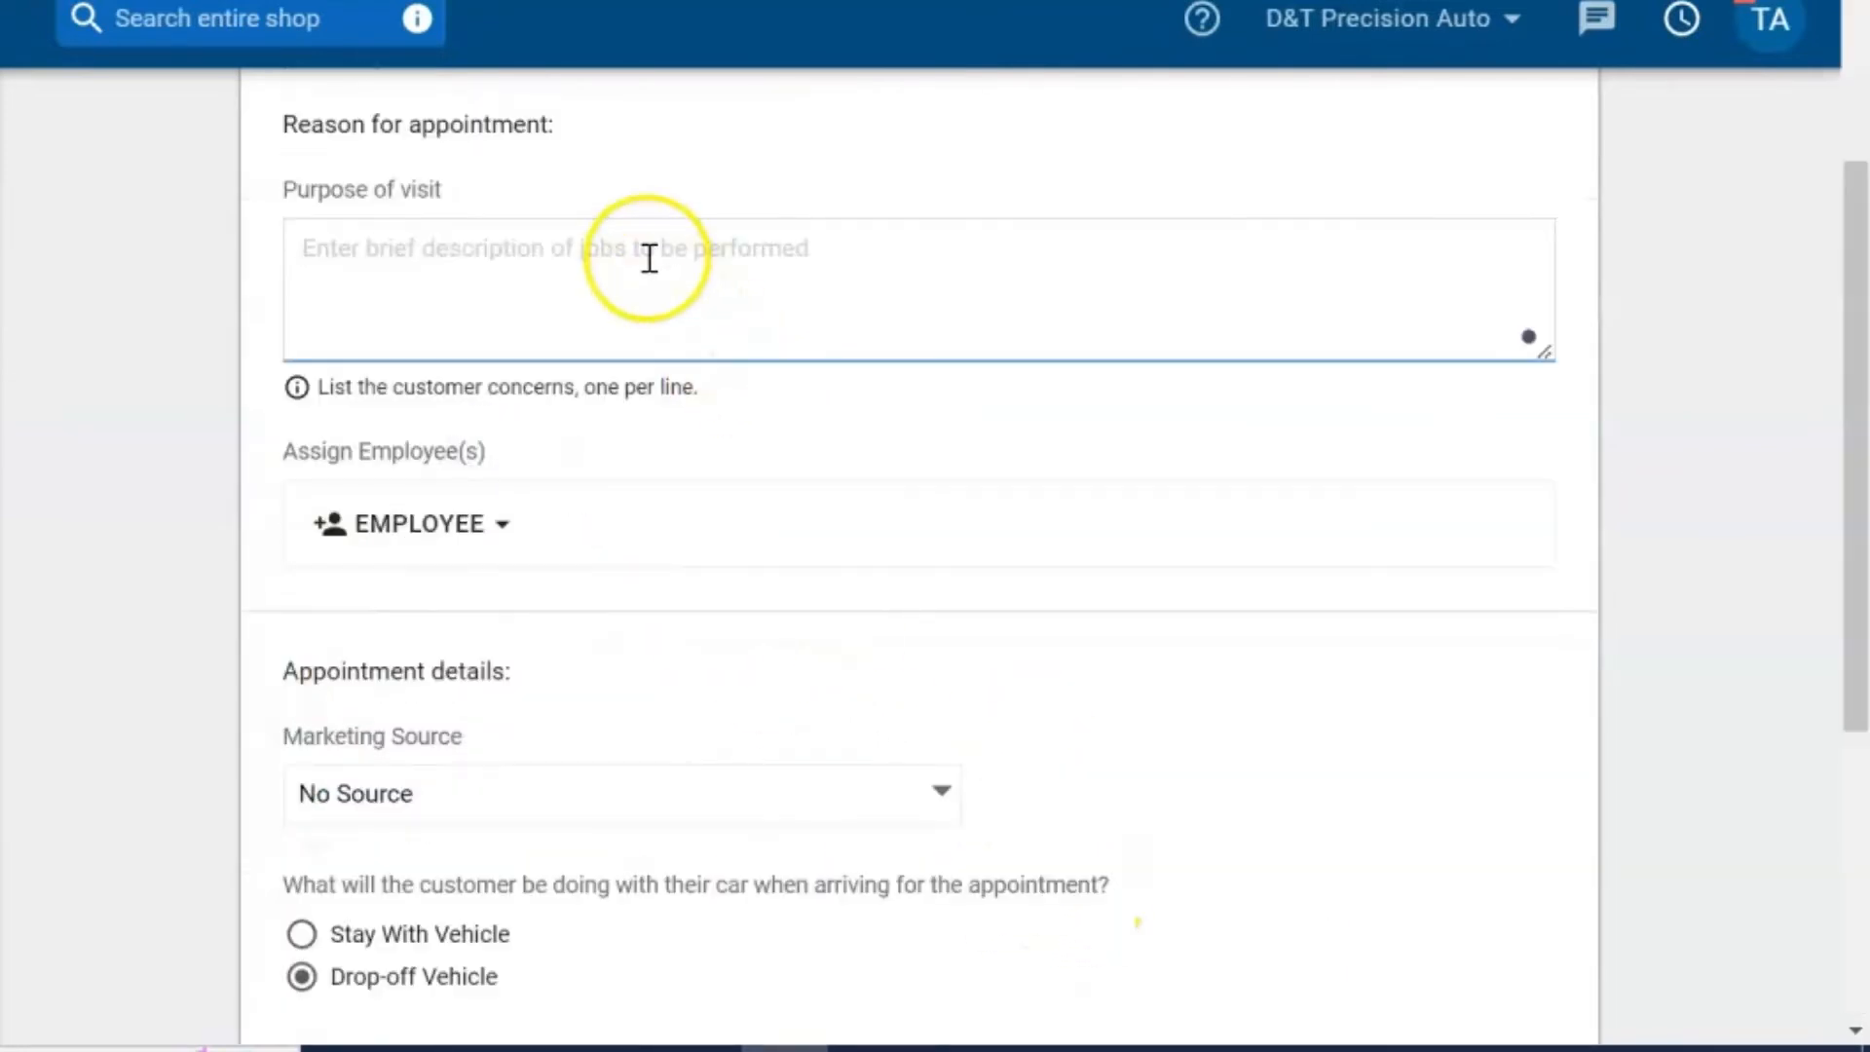
text(oil change)
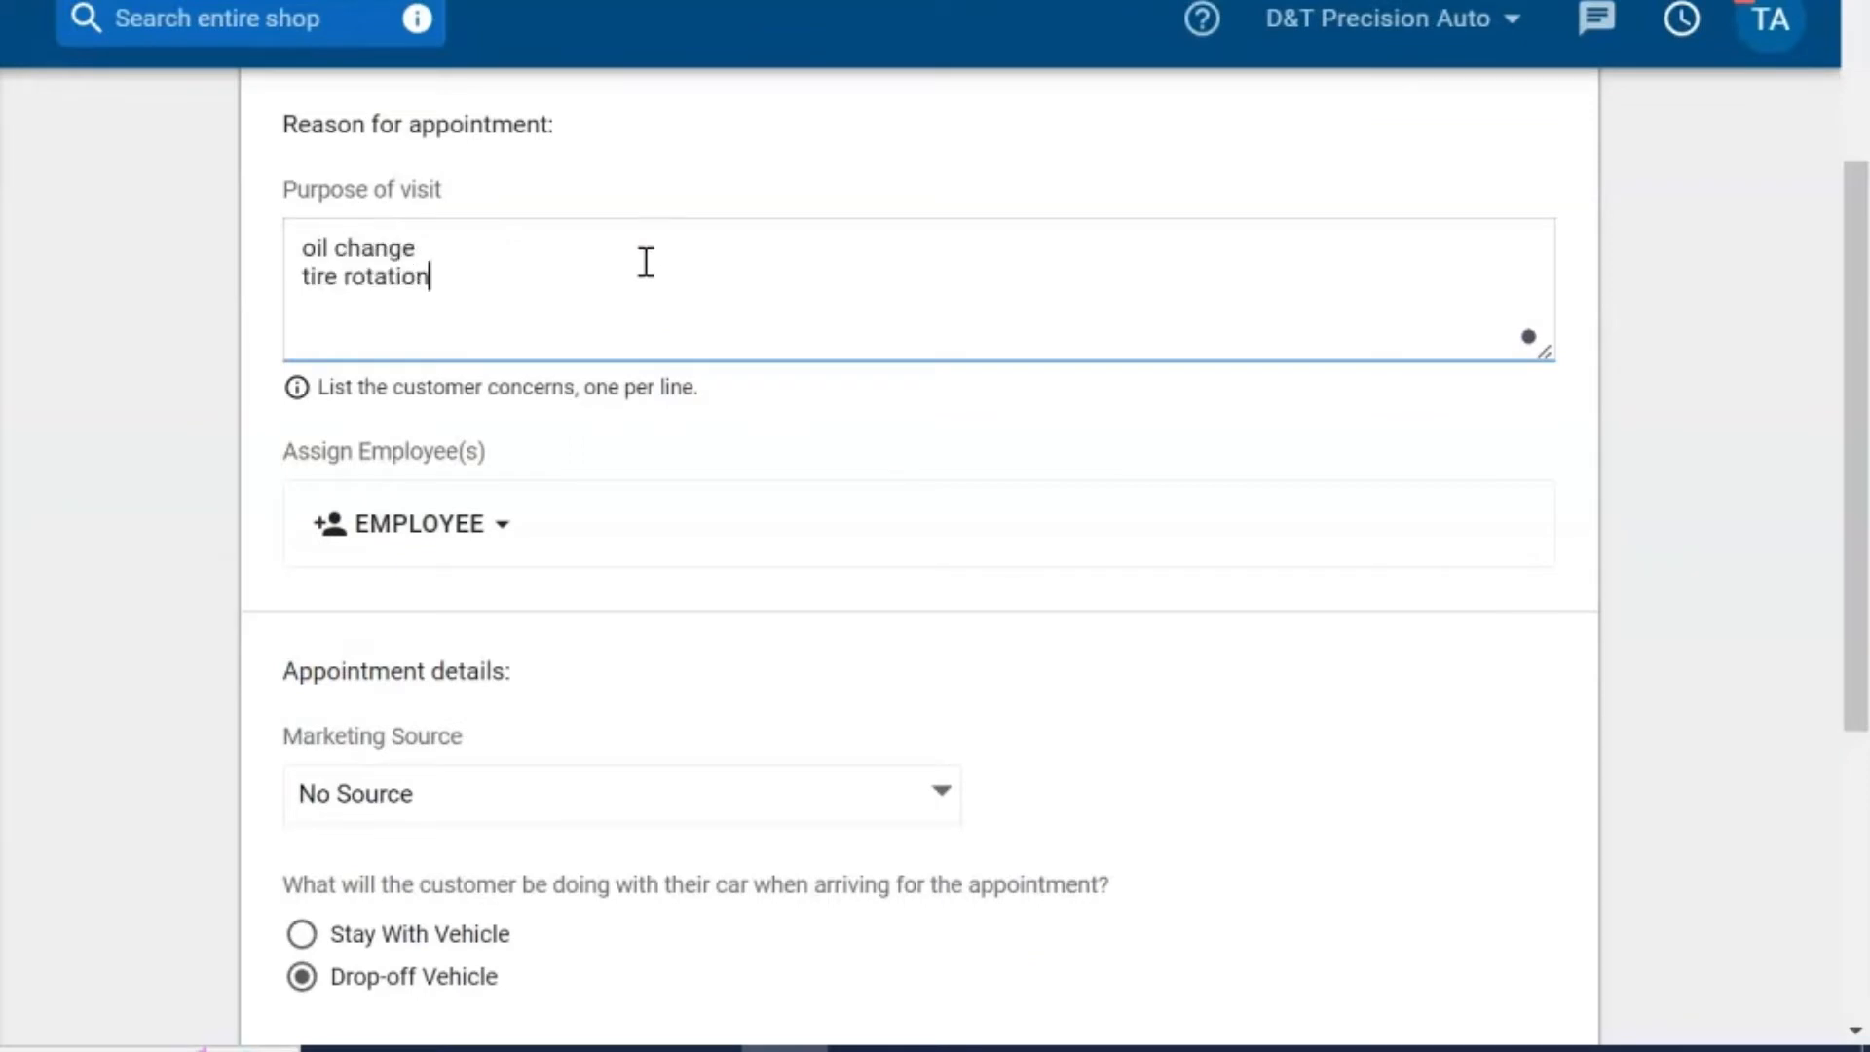
Step: Enter oil change and tire rotation as the purpose, assign Alex Test, and choose Google as marketing source
click(593, 544)
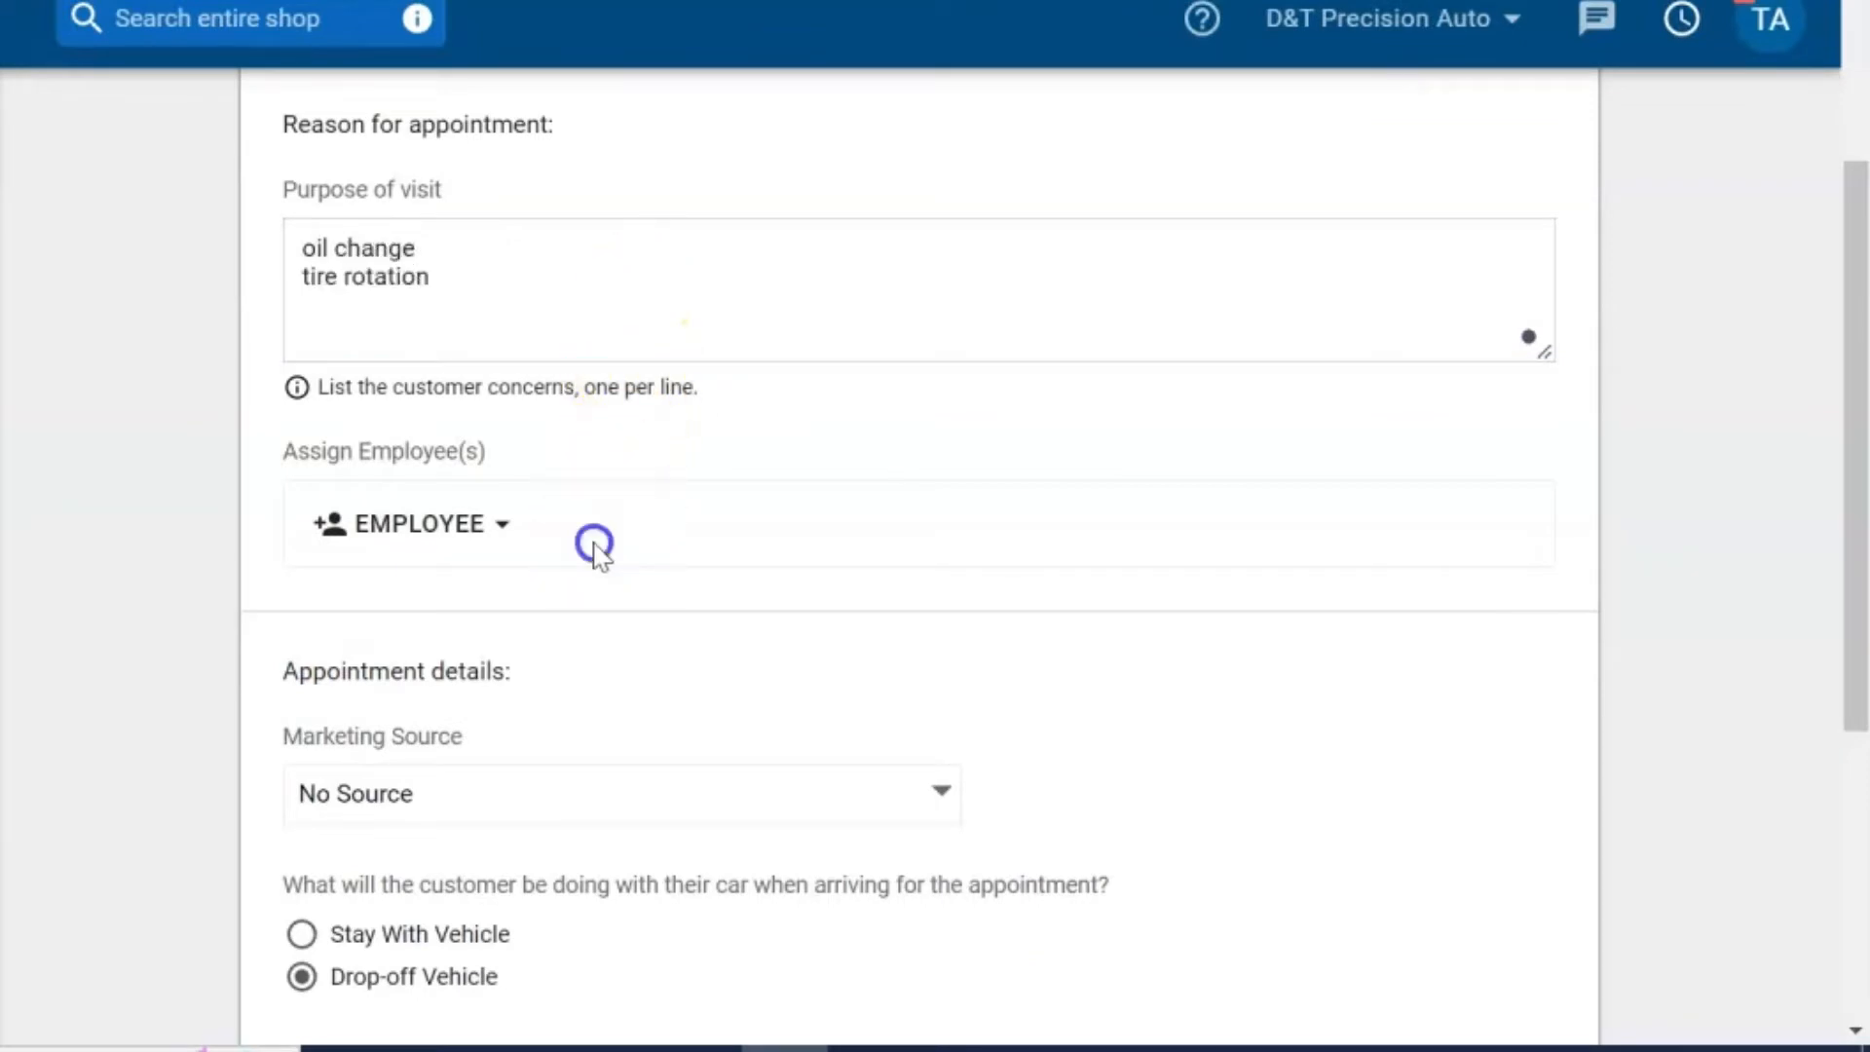
click(501, 527)
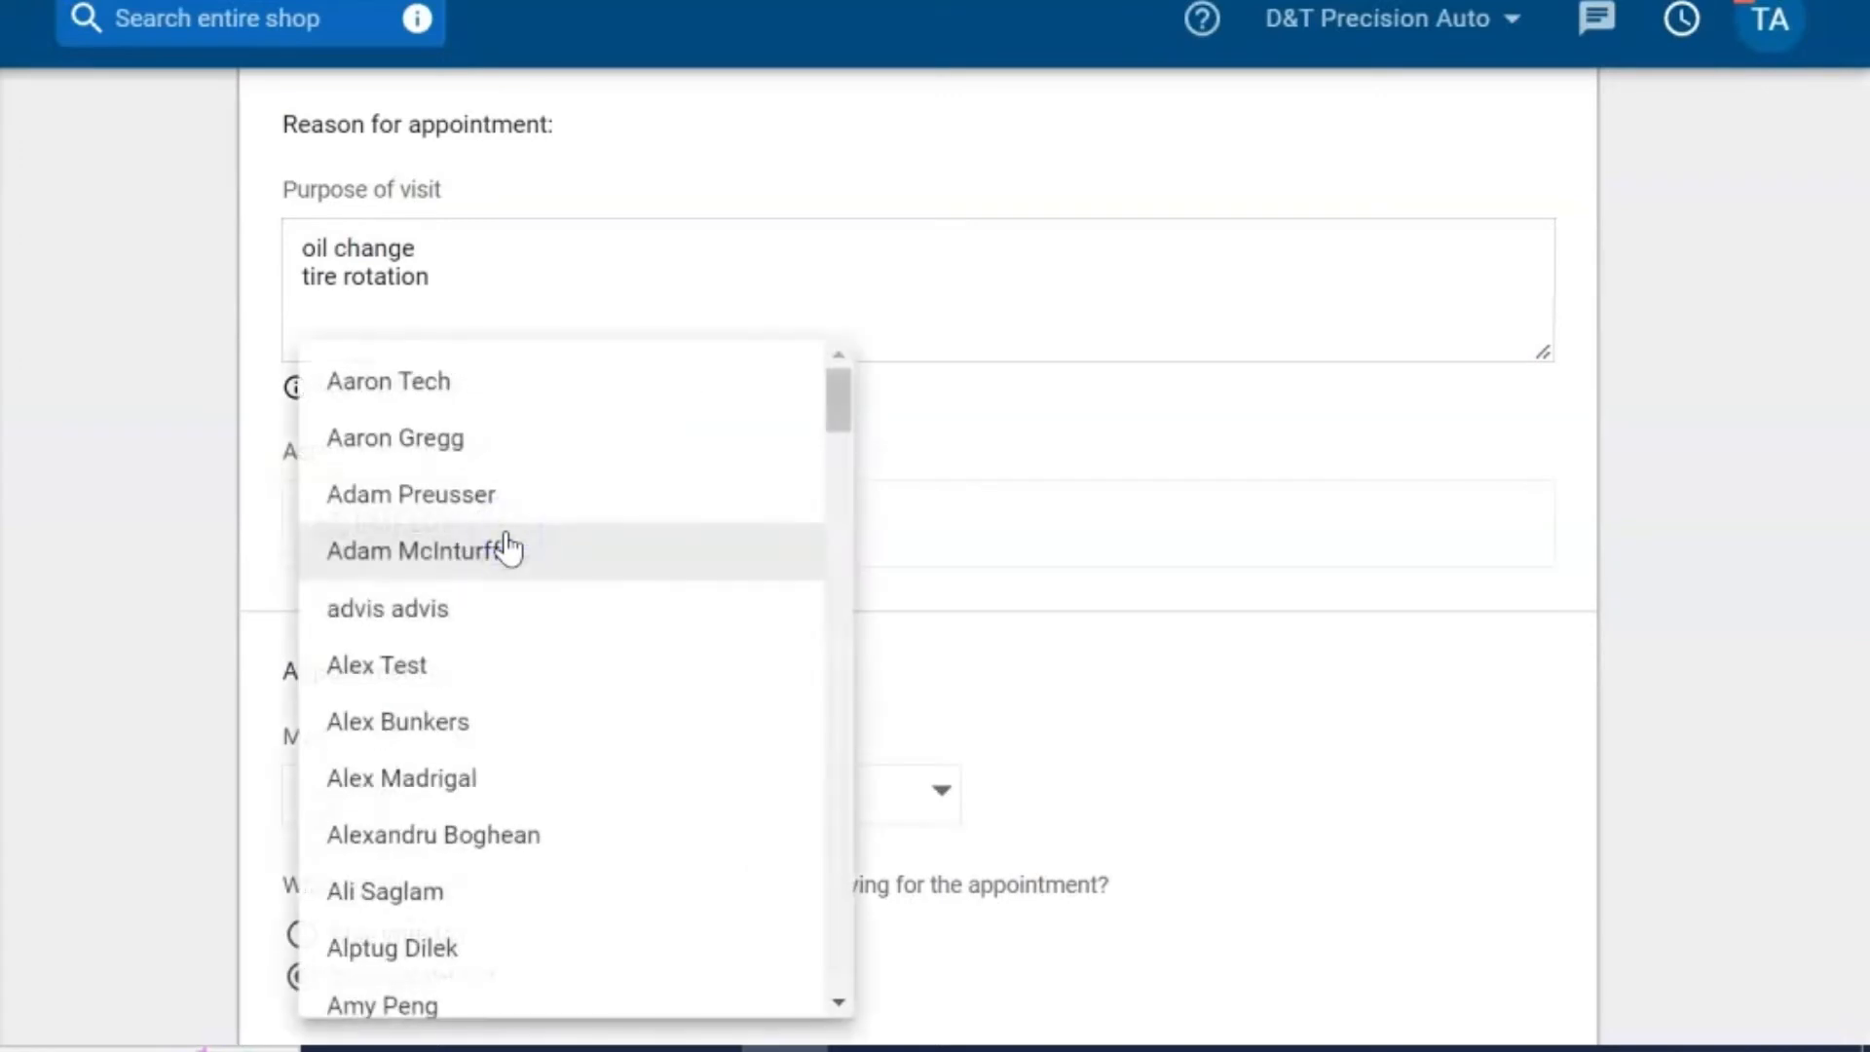
click(501, 665)
click(522, 621)
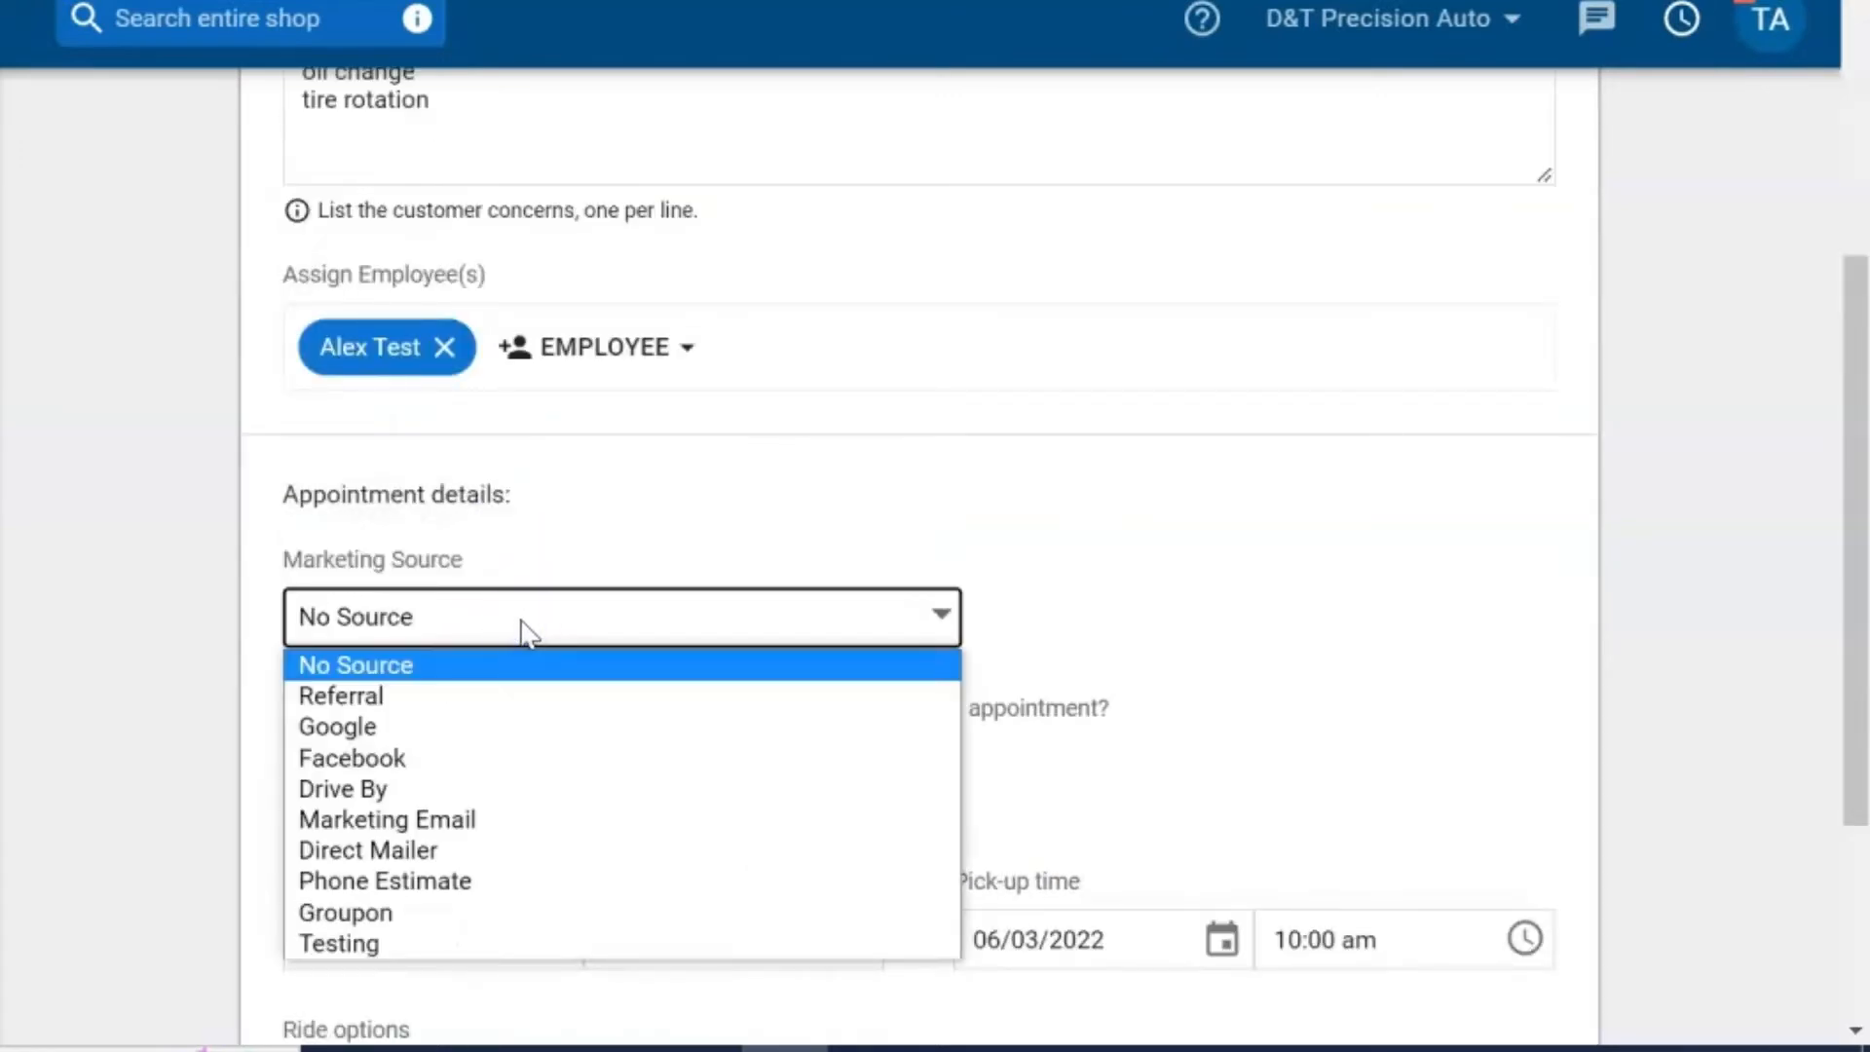
click(510, 730)
scroll(509, 731, down, 3)
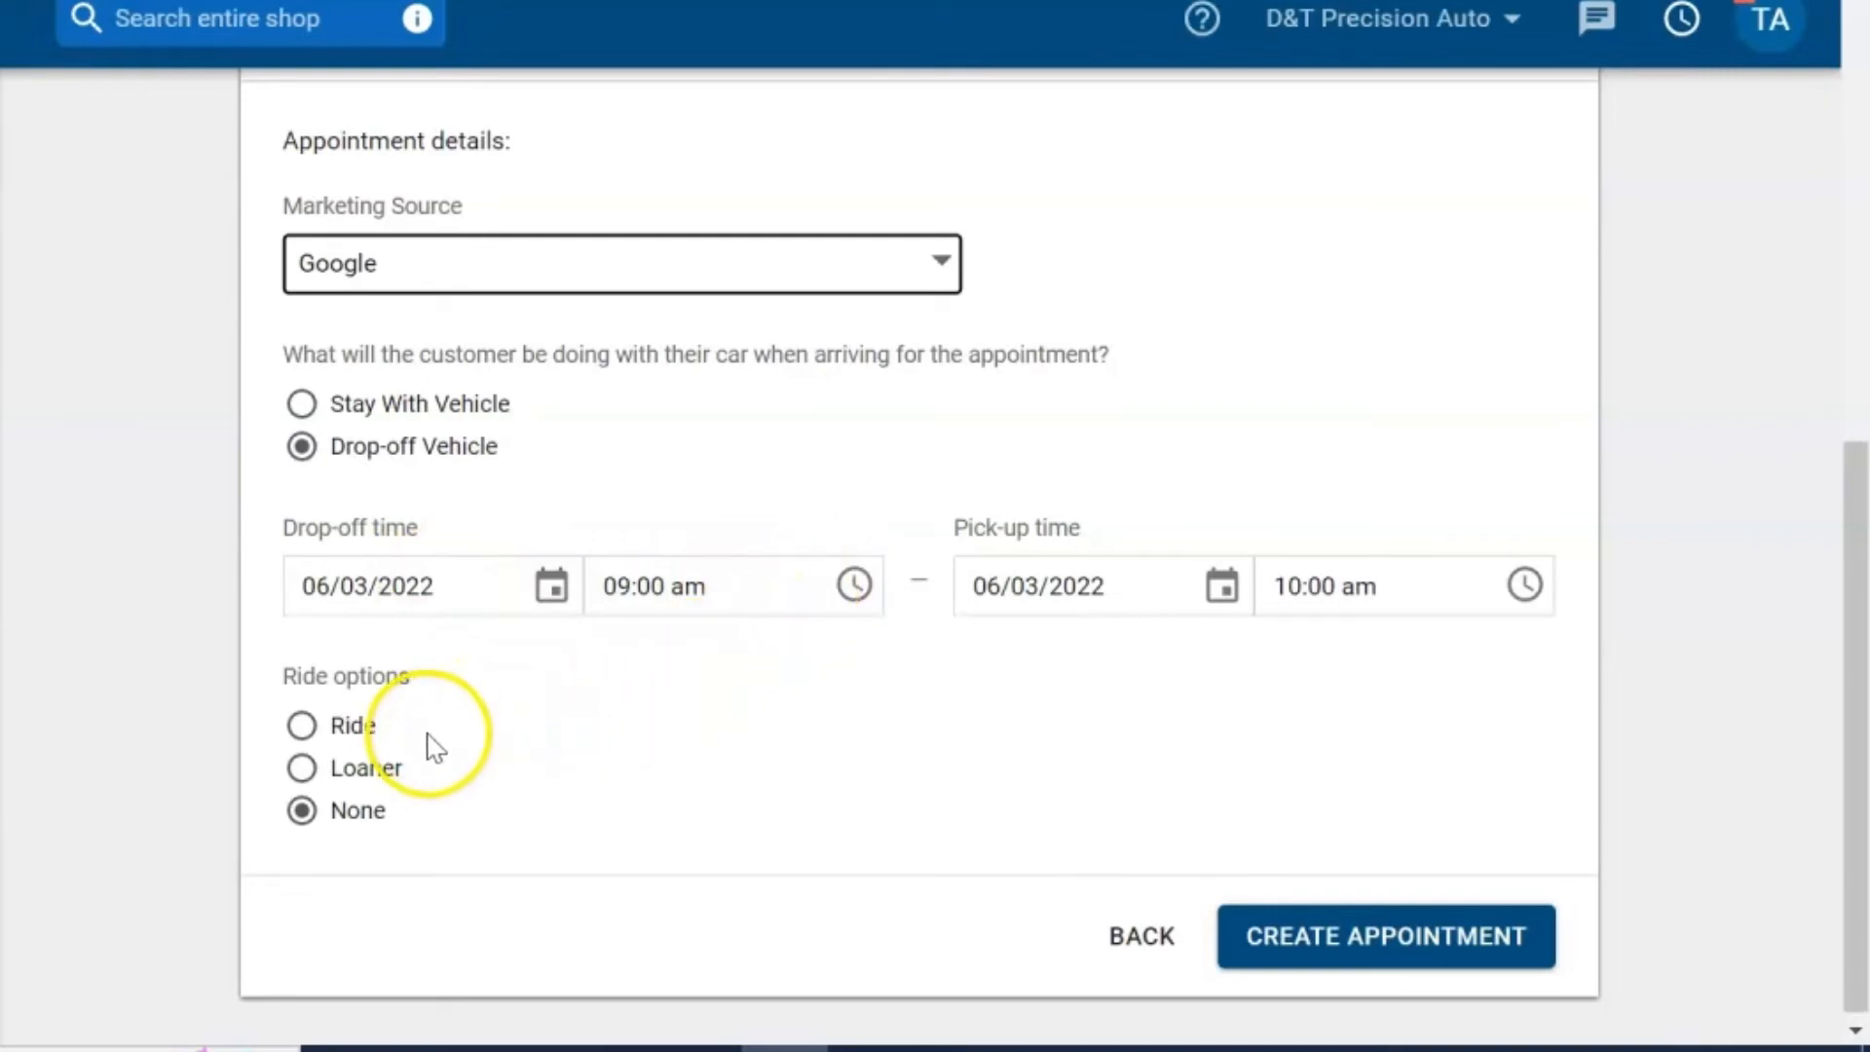
Step: Create the drop-off appointment and return to the appointments calendar
click(1305, 934)
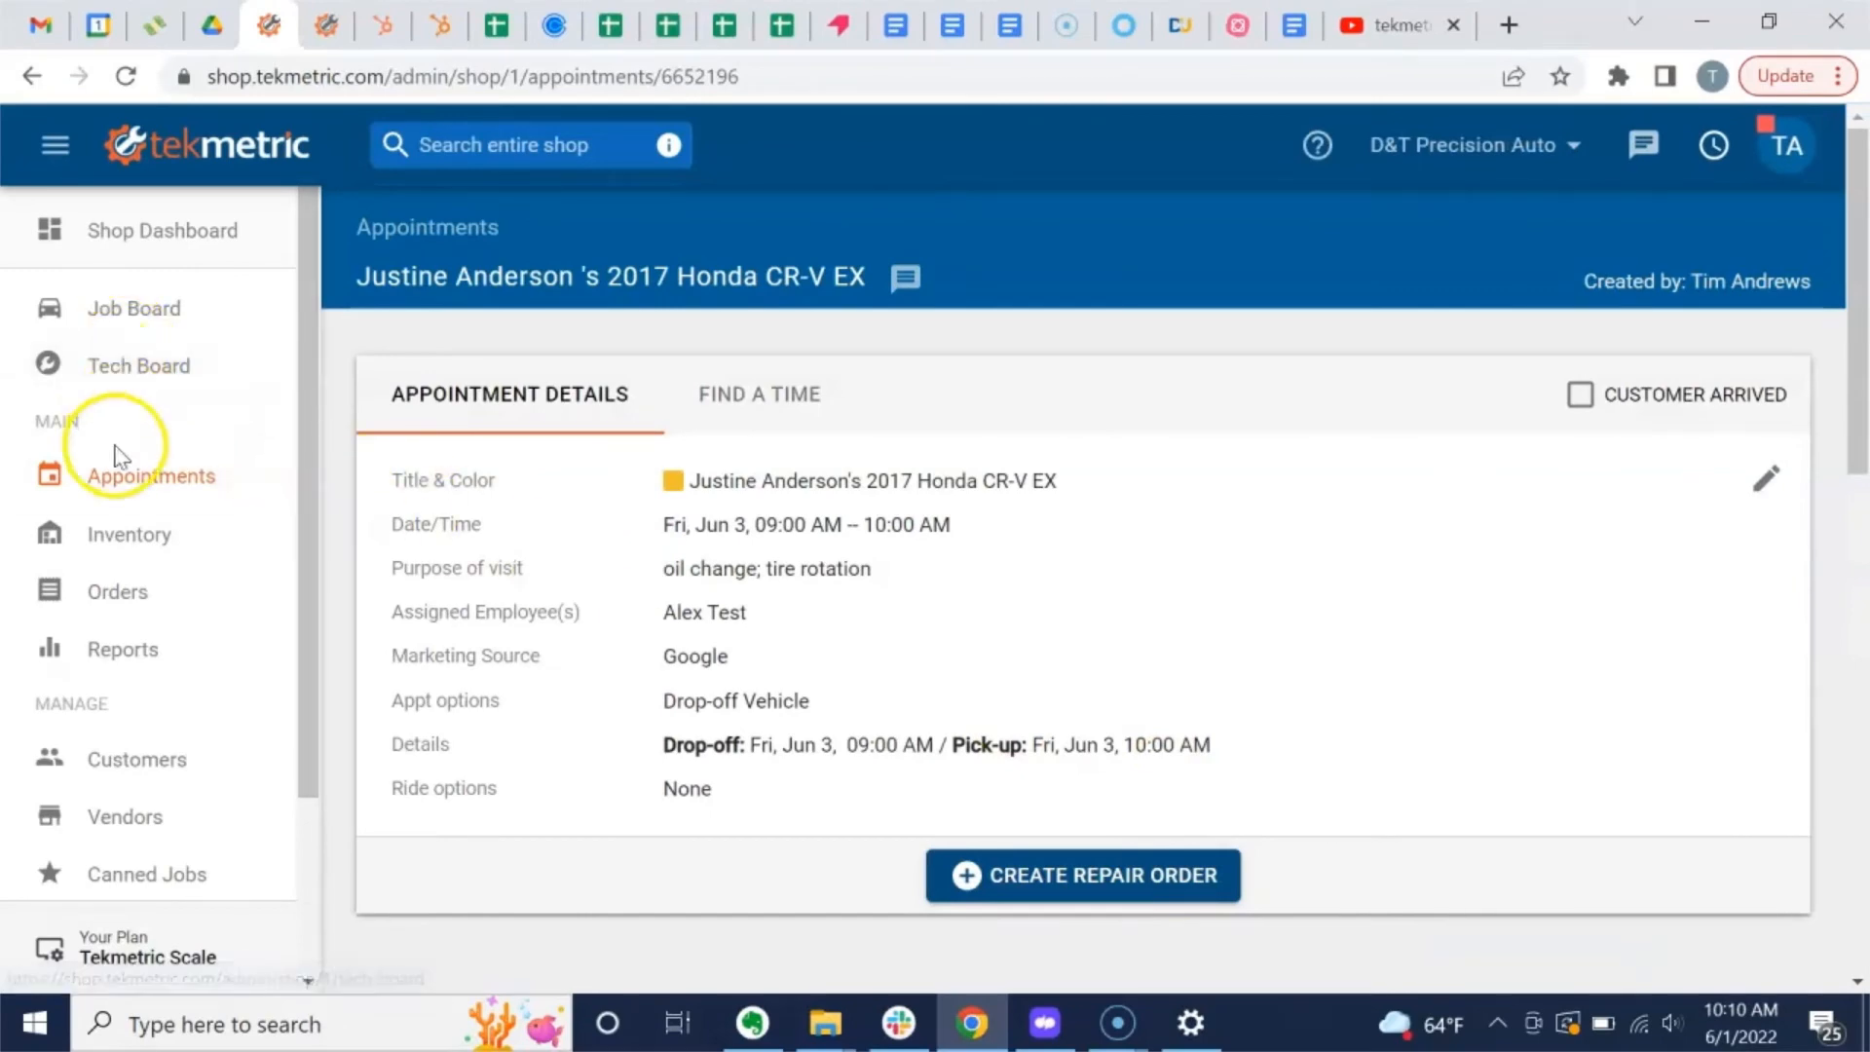
click(140, 475)
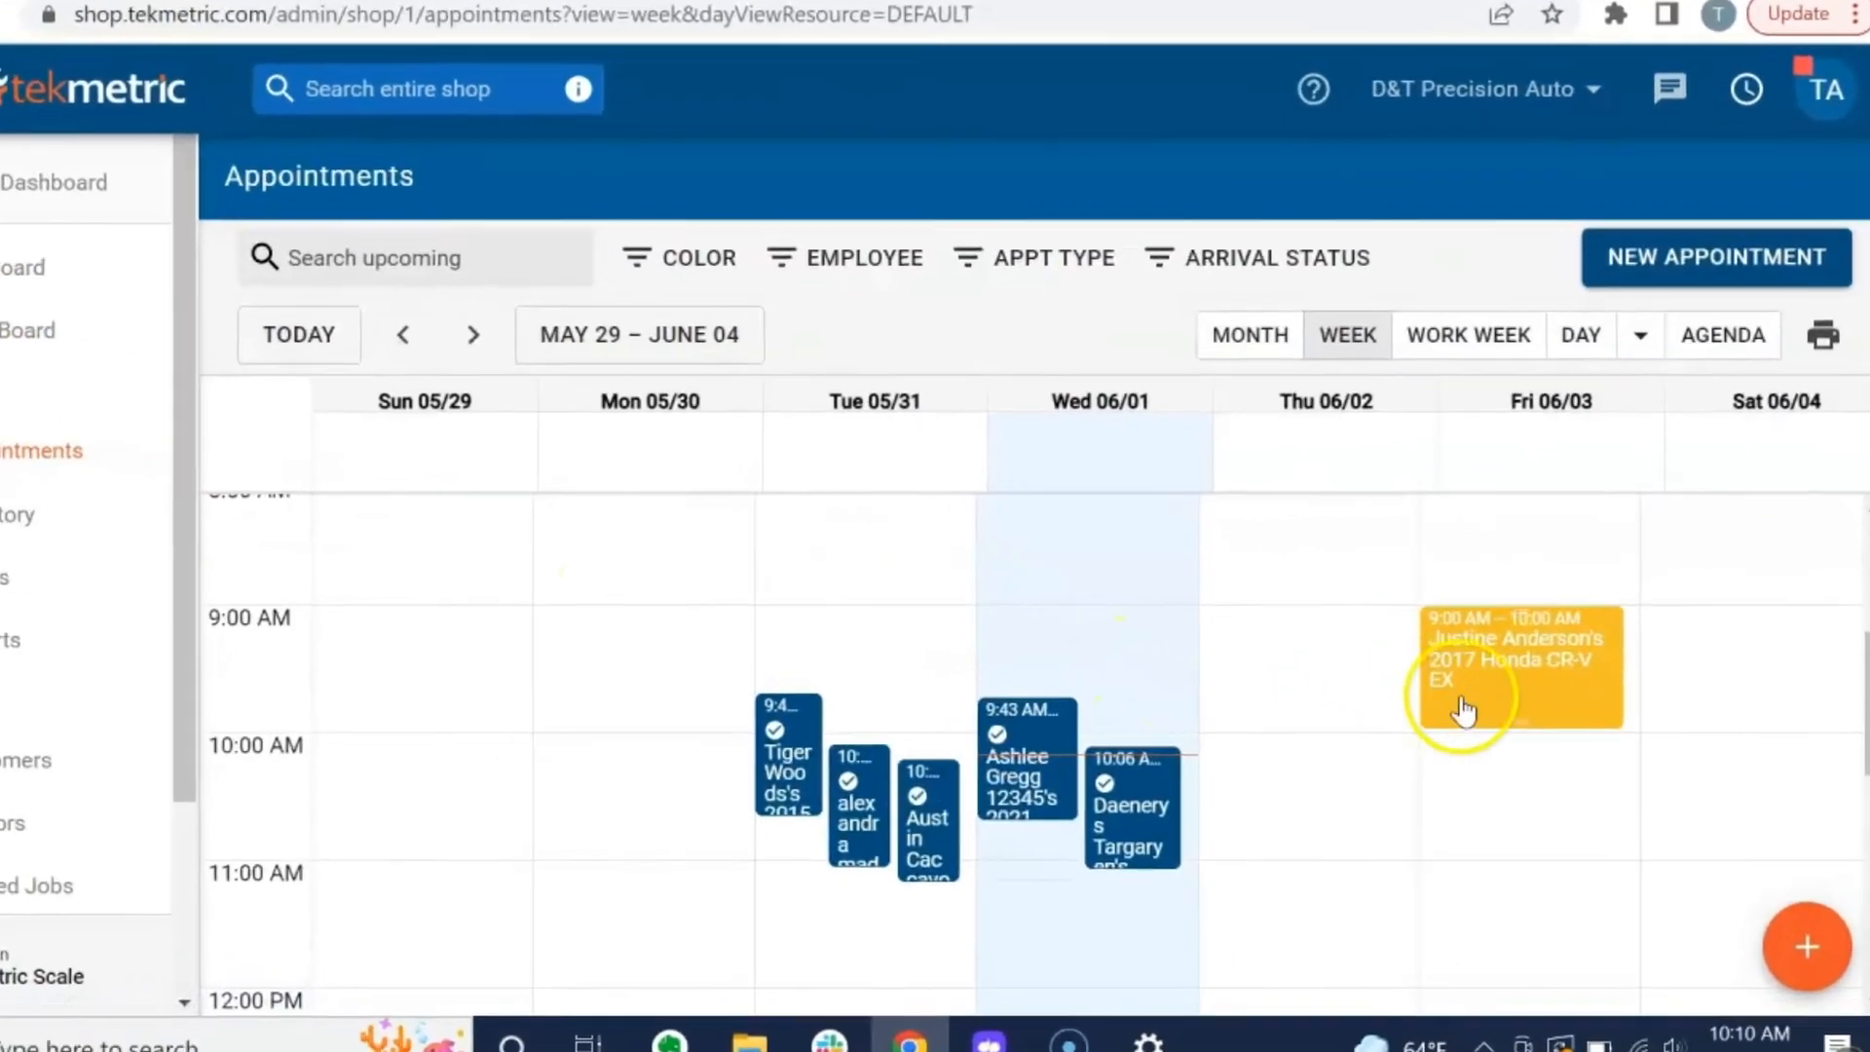